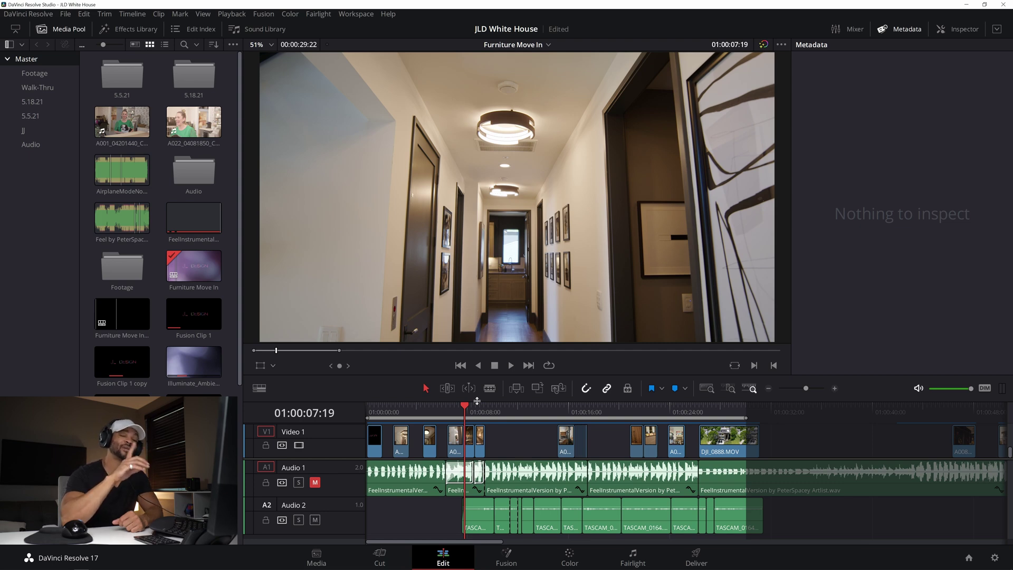
Play the timeline from 01:00:07:19 to listen to the original voice level on Audio 2
key(space)
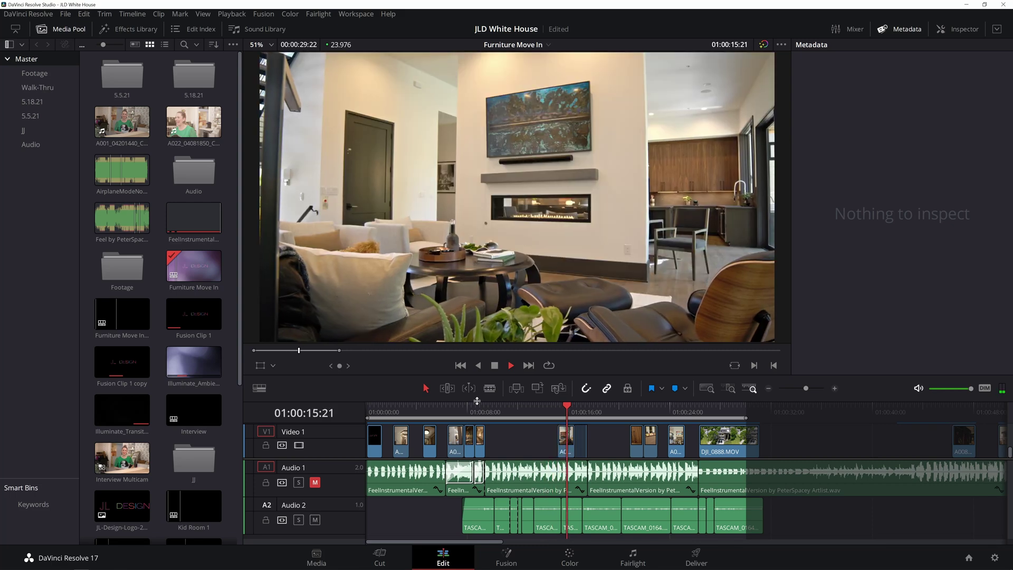
key(space)
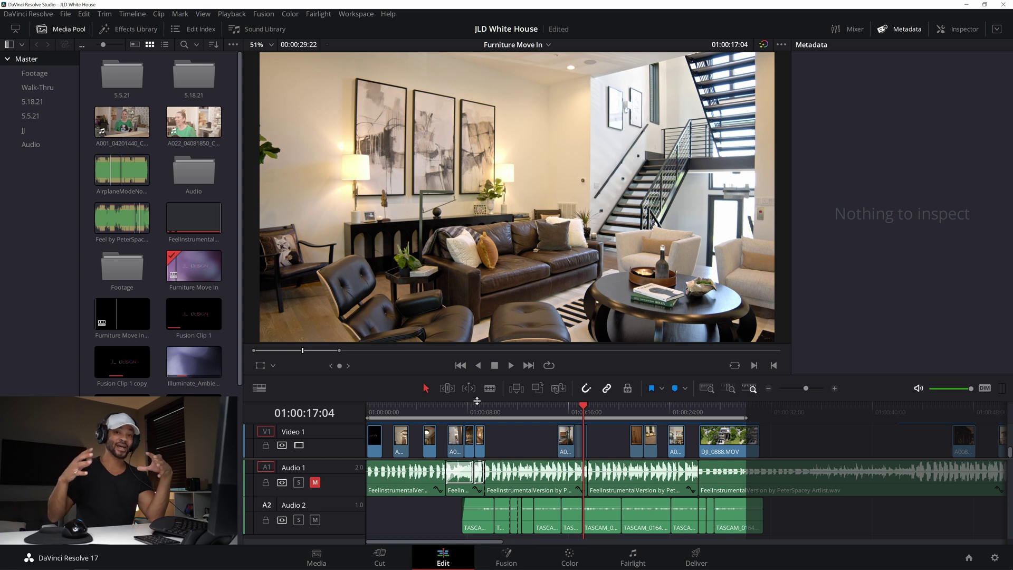
Normalize all TASCAM clips on Audio 2 with ITU-R BS.1770-1 mode and a target loudness of -14 LKFS
drag(785, 511, 476, 526)
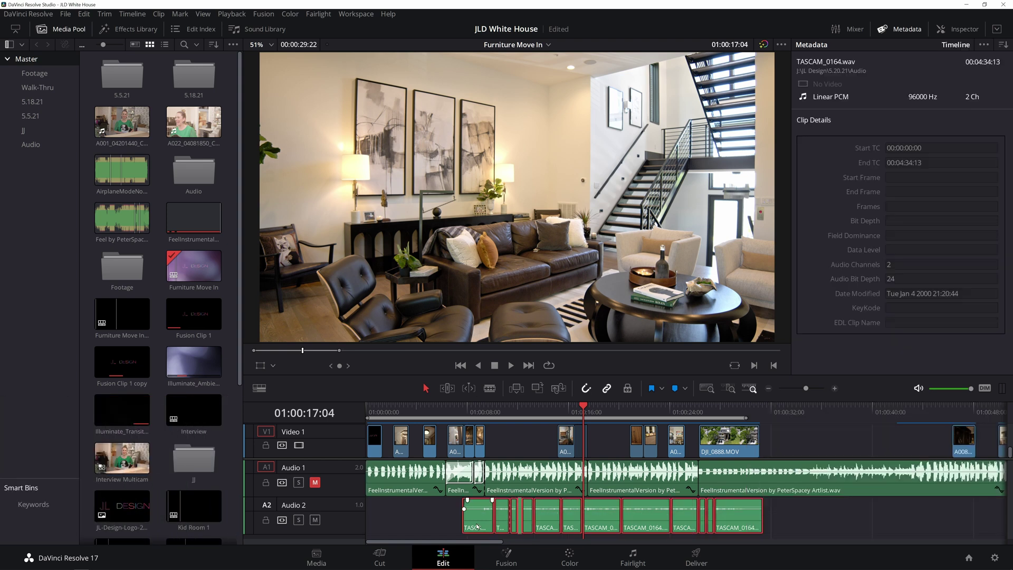
right_click(610, 522)
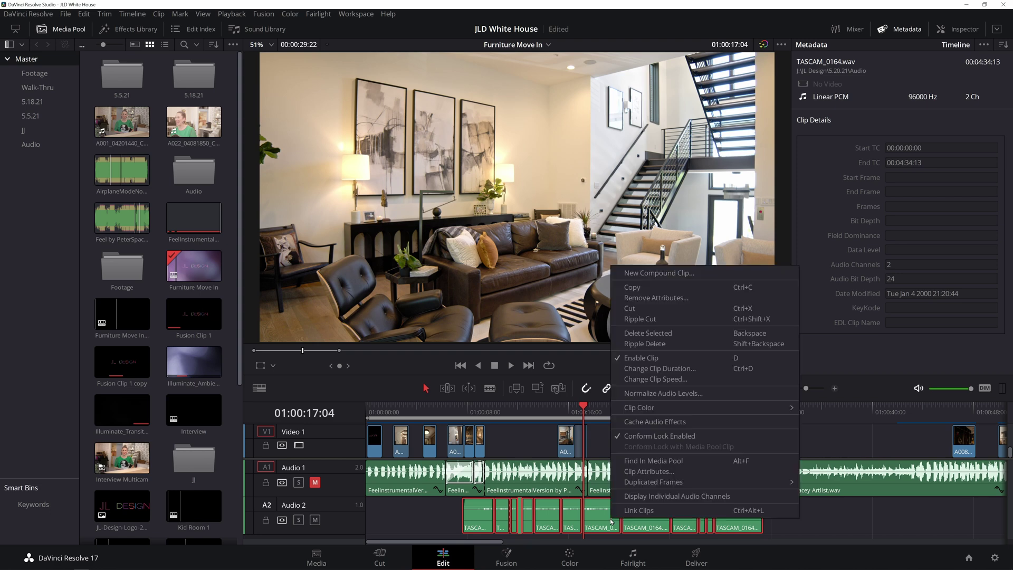
click(680, 395)
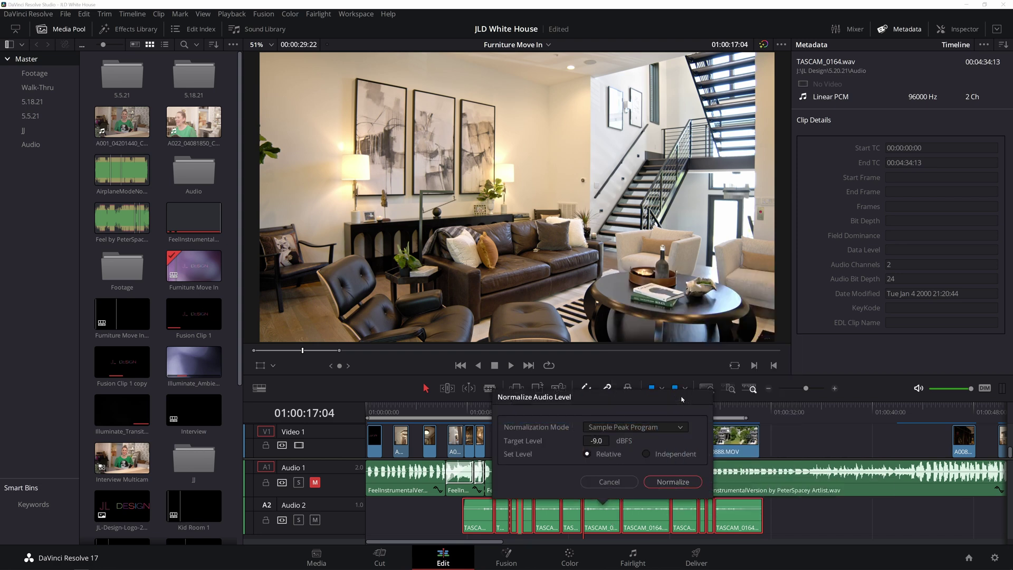
click(641, 428)
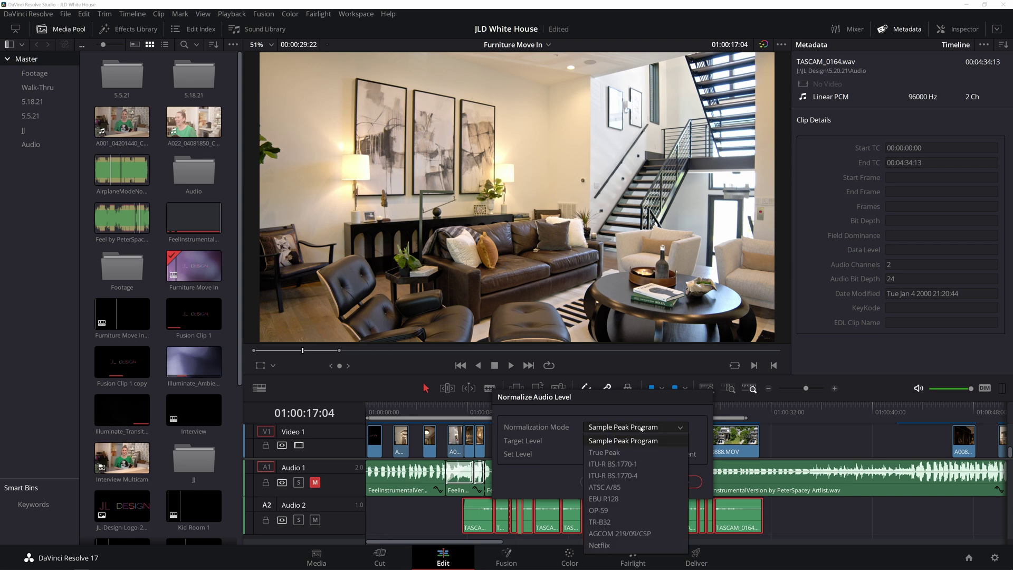
click(635, 465)
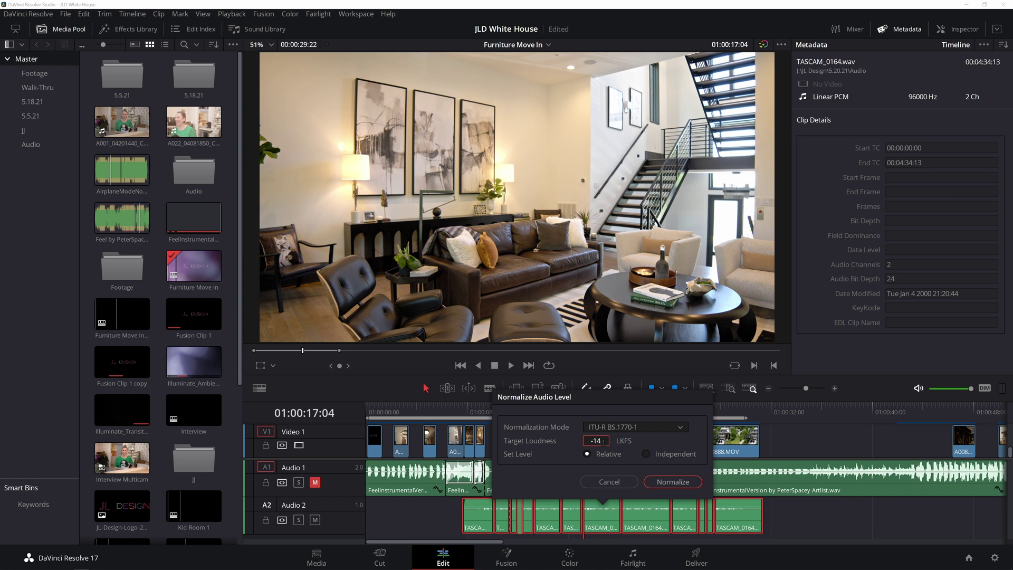
click(673, 482)
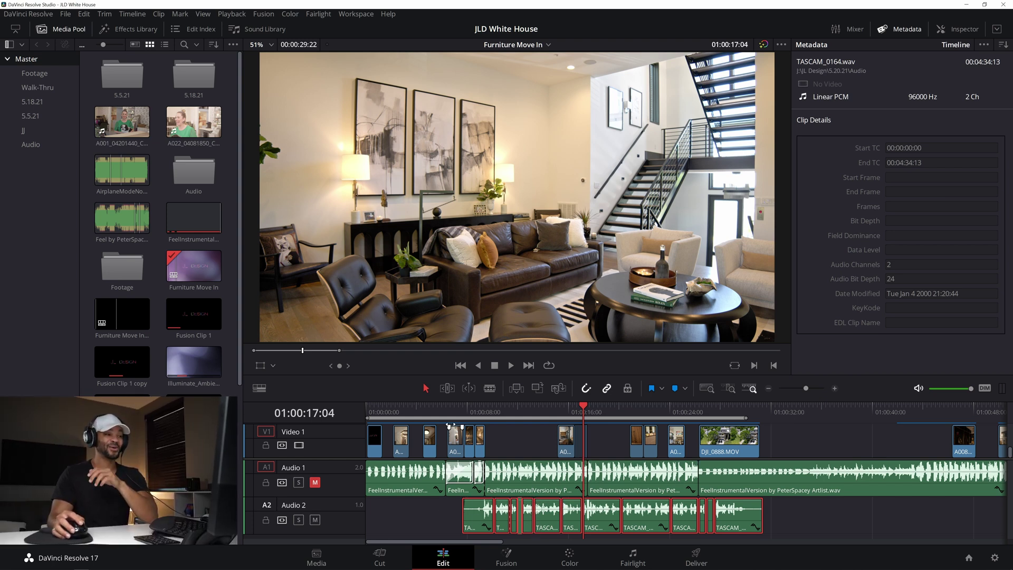
Play the timeline from about the 8-second mark to listen to the normalized voice clips
click(476, 412)
key(space)
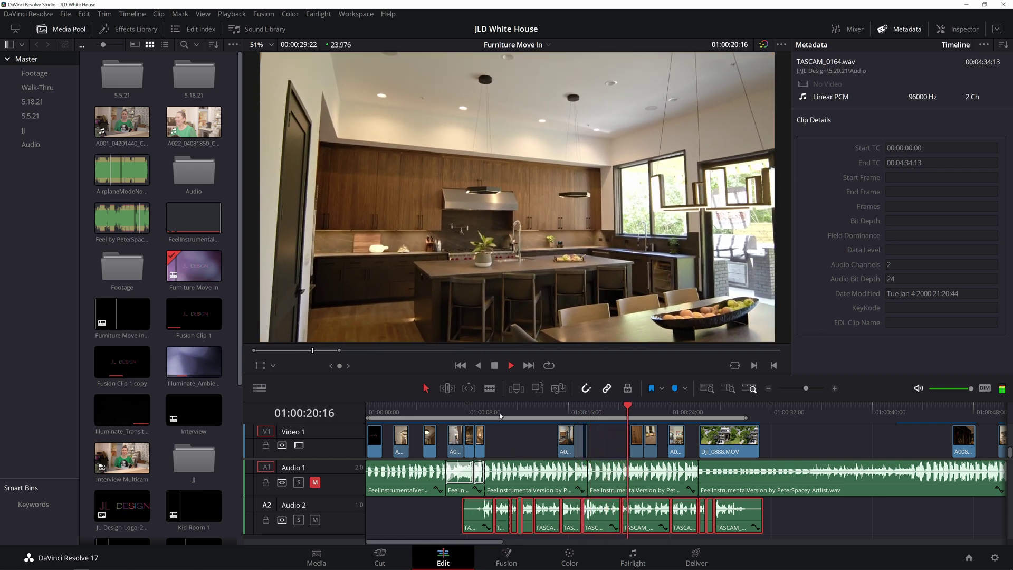
key(space)
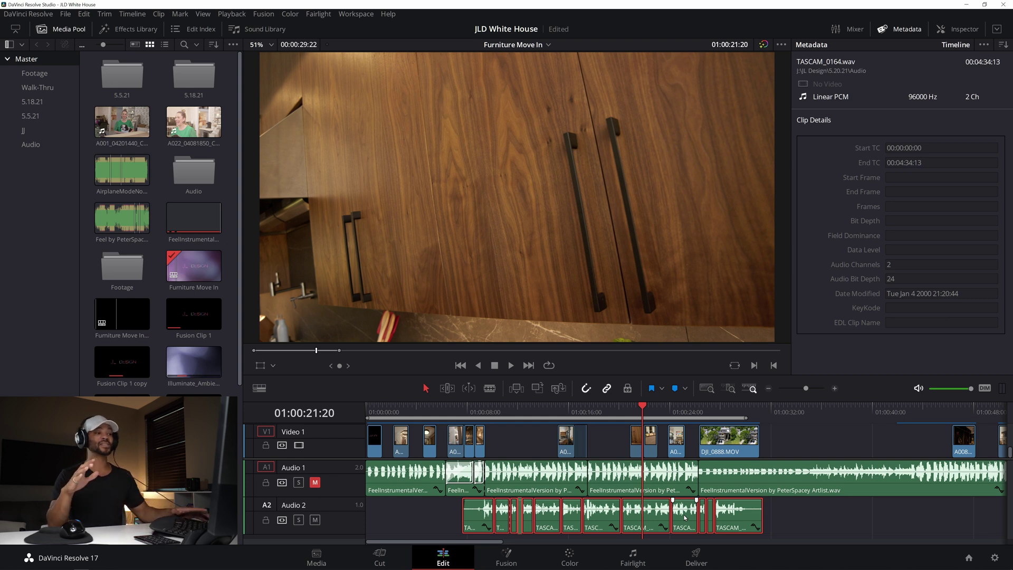
Go to the Fairlight page and set Audio 2's processing order to EQ > FX > DYN
click(636, 557)
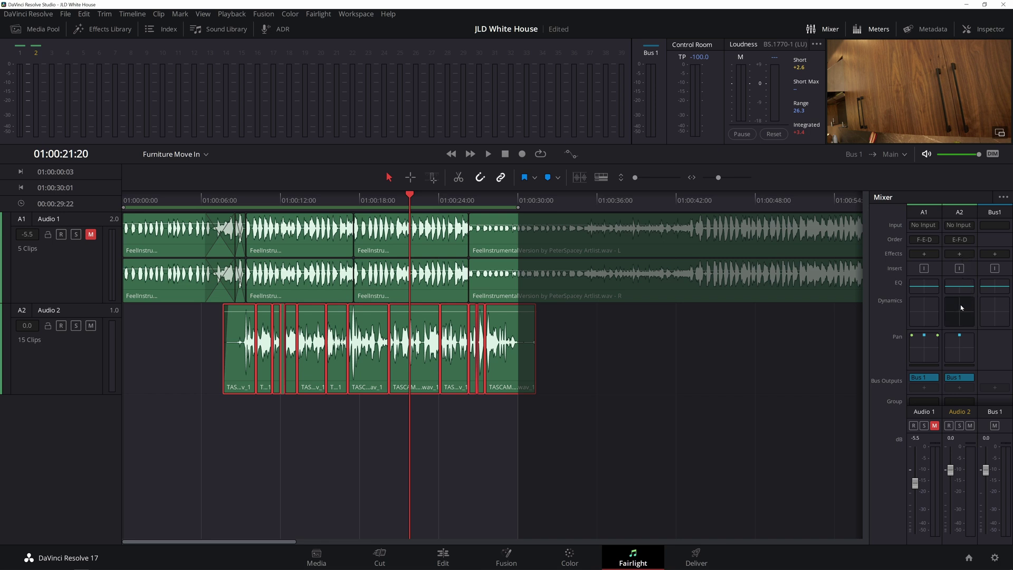
click(960, 241)
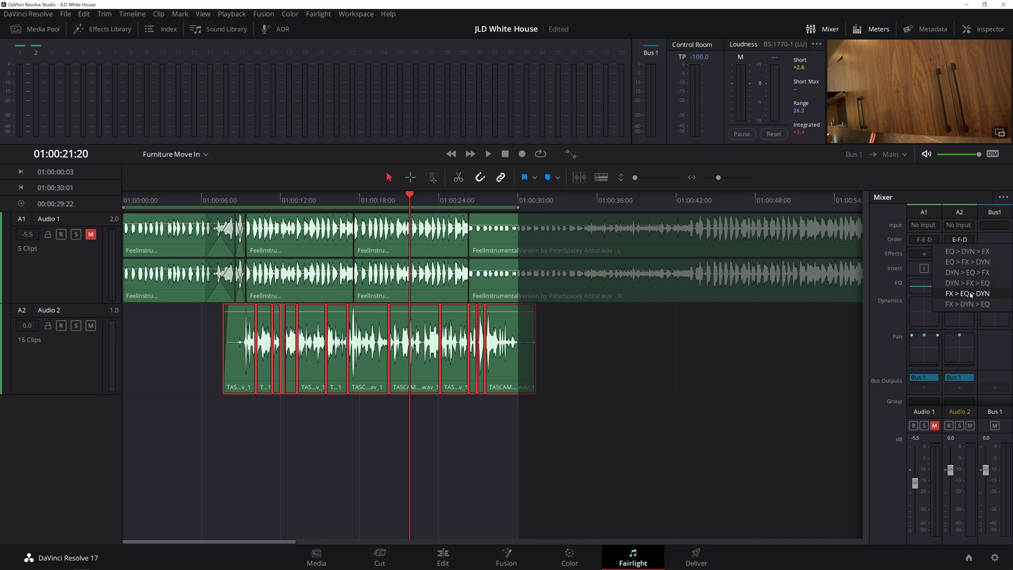
click(974, 262)
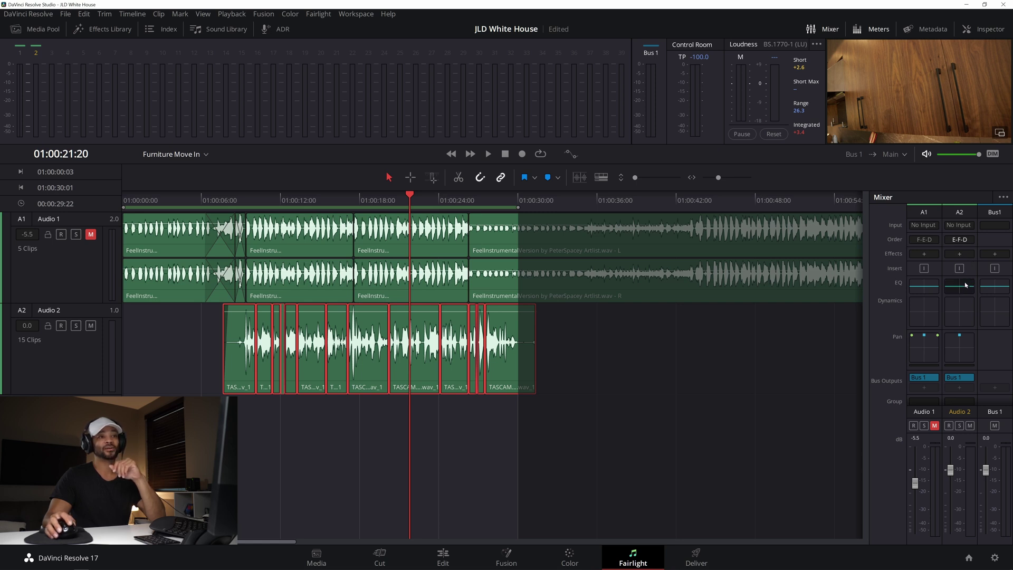
Open Audio 2's equalizer and shape band 4 into a narrow peak at 1k4 with gain +10.8 and Q factor 10.0
double_click(966, 285)
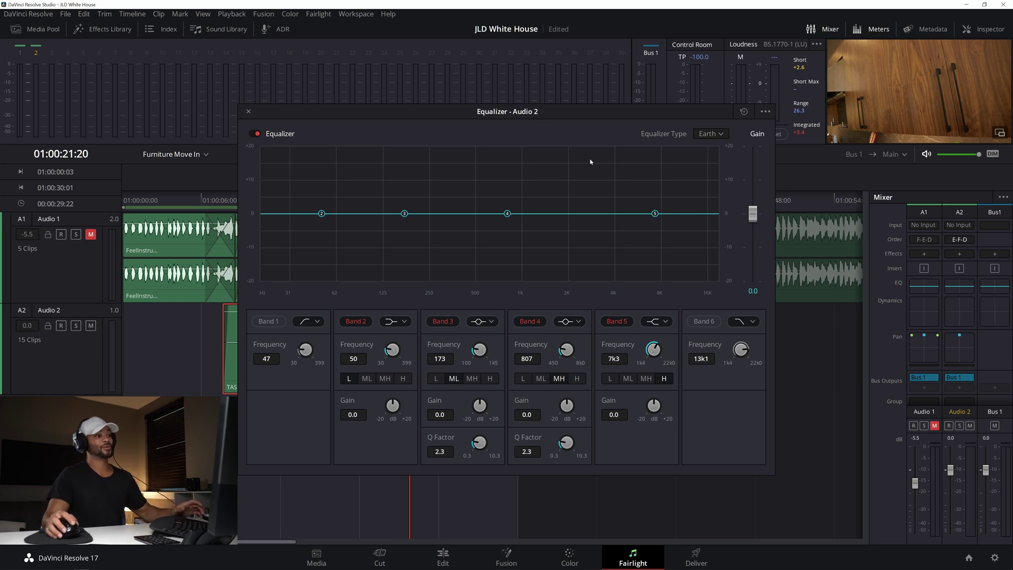
click(661, 323)
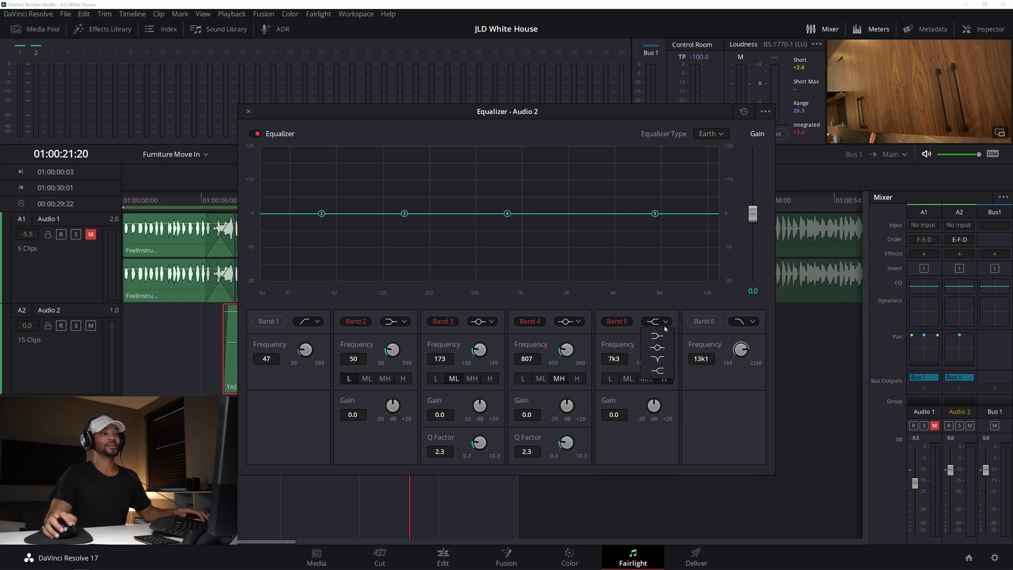
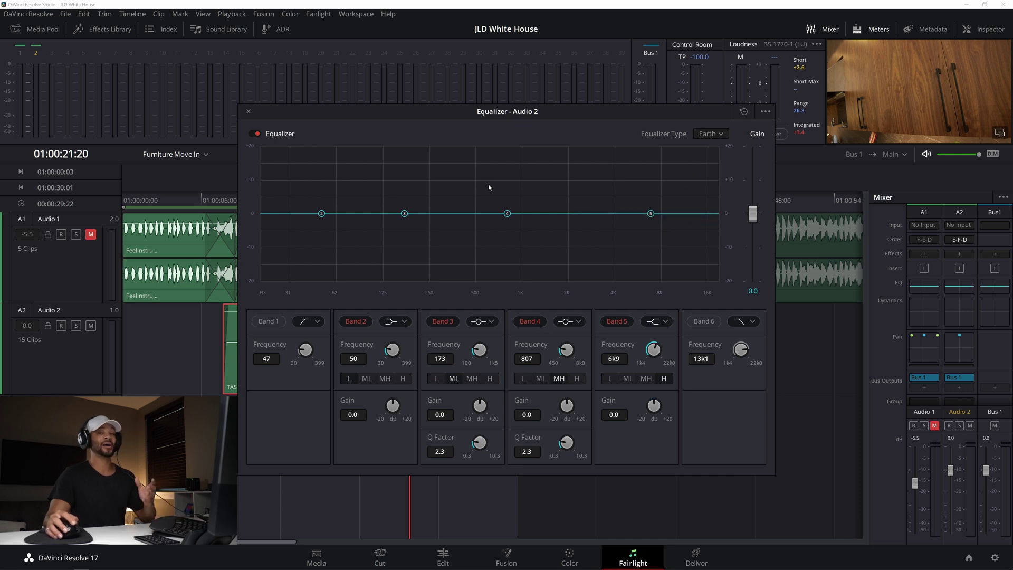
drag(511, 213, 548, 216)
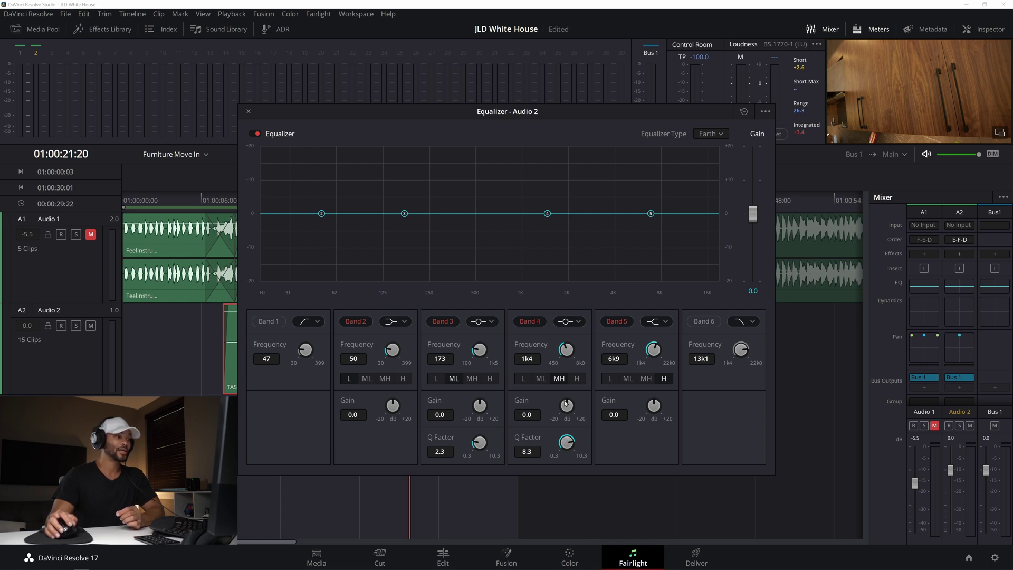
drag(576, 349, 605, 218)
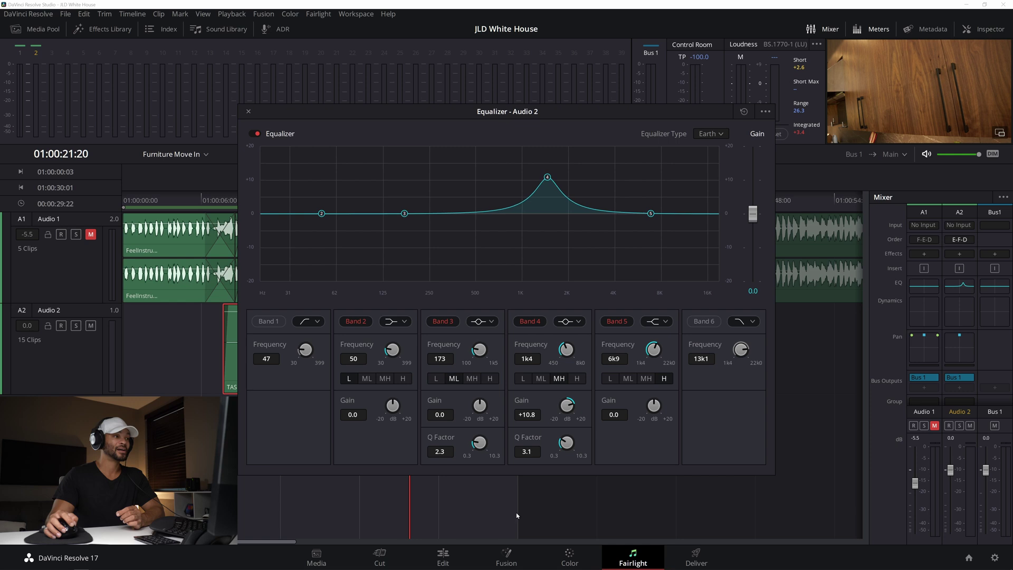
scroll(557, 445, up, 3)
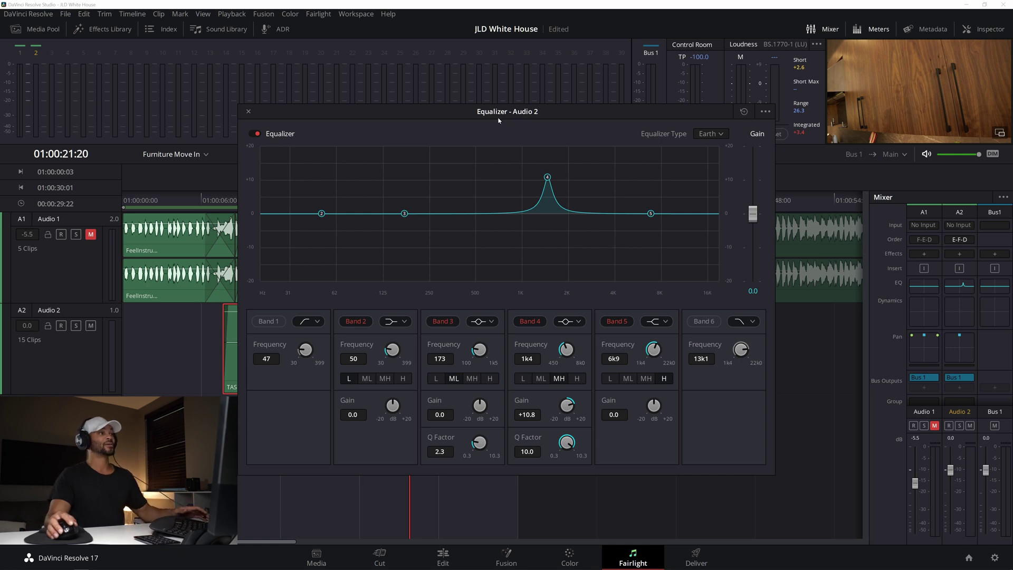
Move the equalizer window aside, raise band 4's gain to +20.0 and sweep it to 1k6 during playback
drag(498, 111, 607, 157)
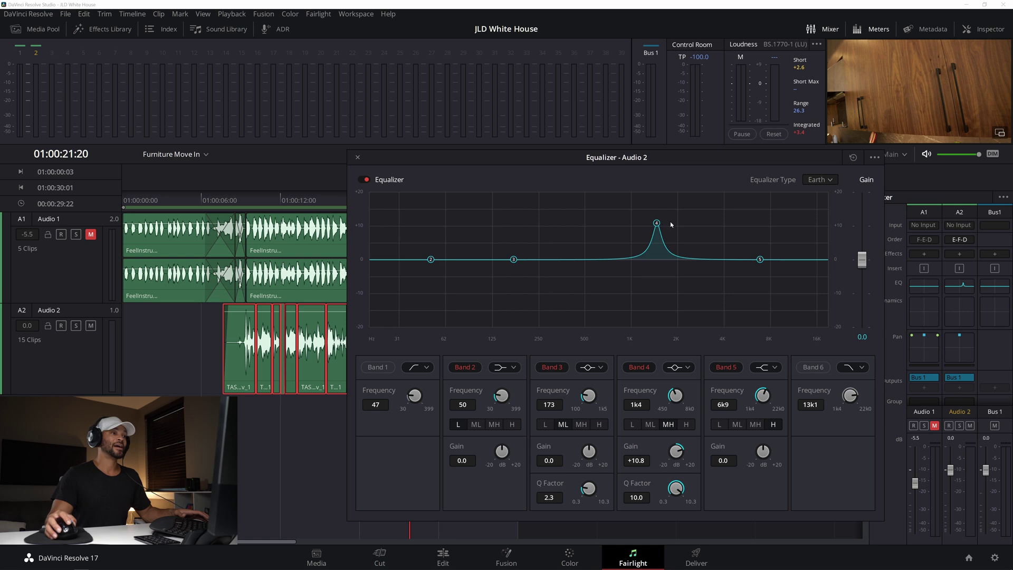
mouse_move(661, 211)
mouse_down()
mouse_move(653, 209)
mouse_move(701, 205)
mouse_move(667, 202)
mouse_up()
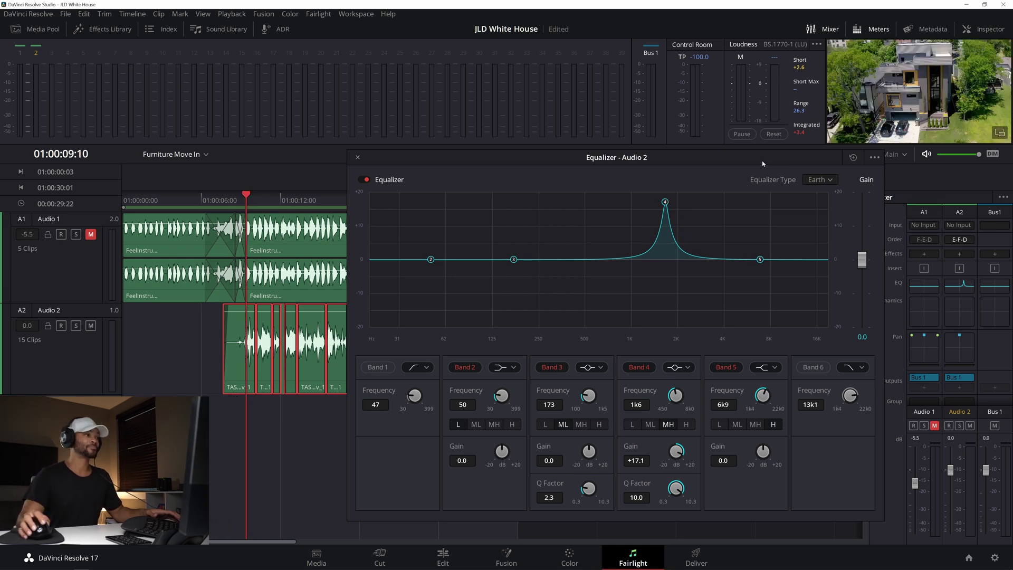
mouse_move(665, 202)
mouse_down()
mouse_move(663, 267)
mouse_move(675, 196)
mouse_move(657, 193)
mouse_up()
key(space)
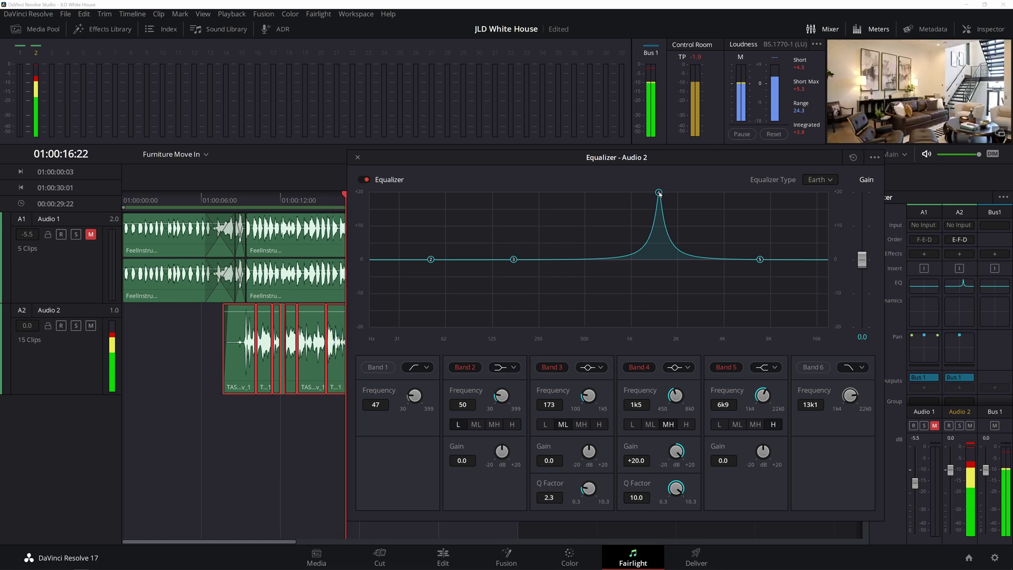
drag(658, 194, 664, 194)
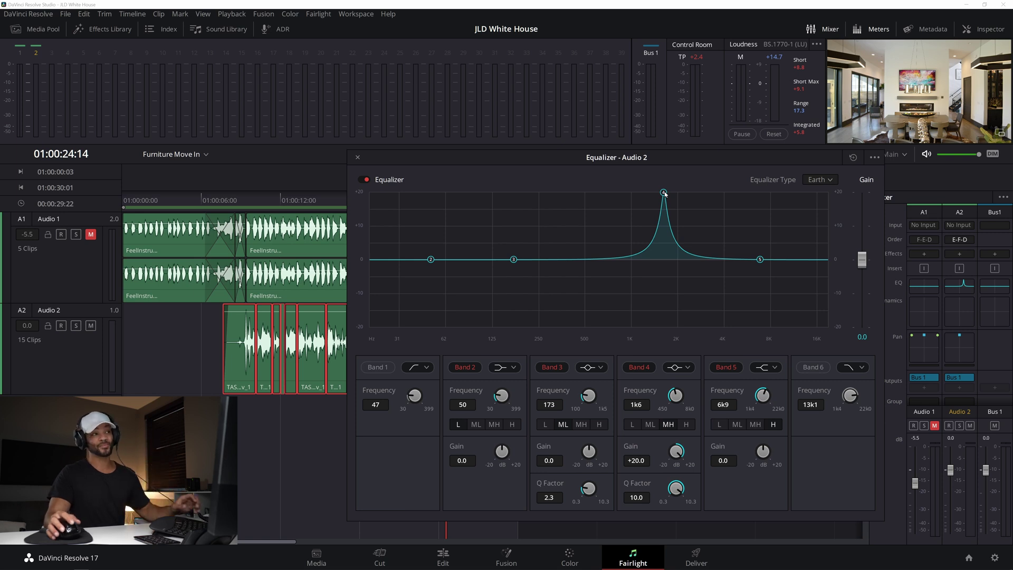
Sweep band 4 to 2k0 during playback, then cut its gain to -13.7 with a Q factor of 10.3
key(space)
mouse_move(663, 193)
mouse_down()
mouse_move(665, 237)
mouse_move(663, 194)
mouse_move(683, 193)
mouse_up()
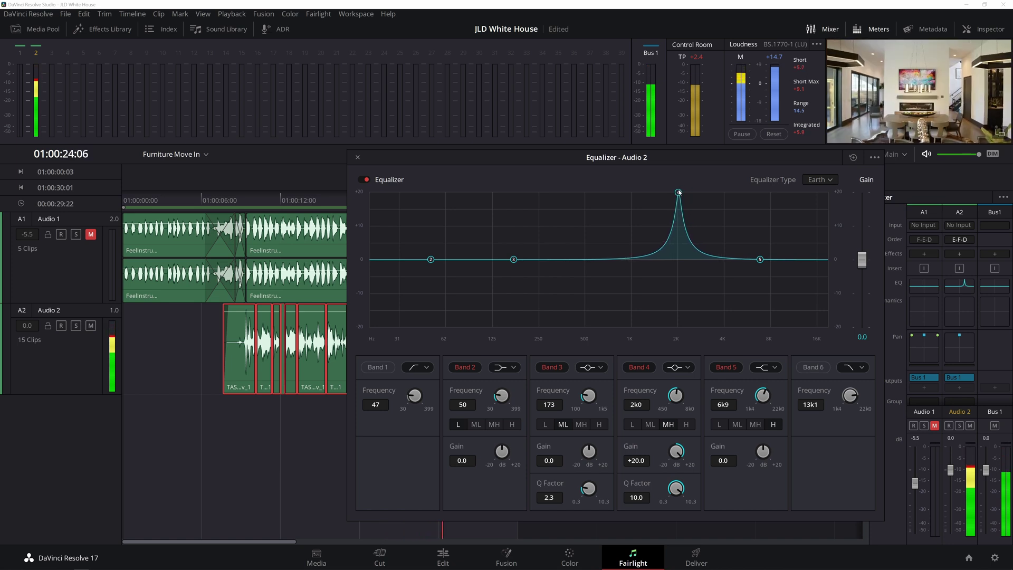
drag(674, 193, 676, 193)
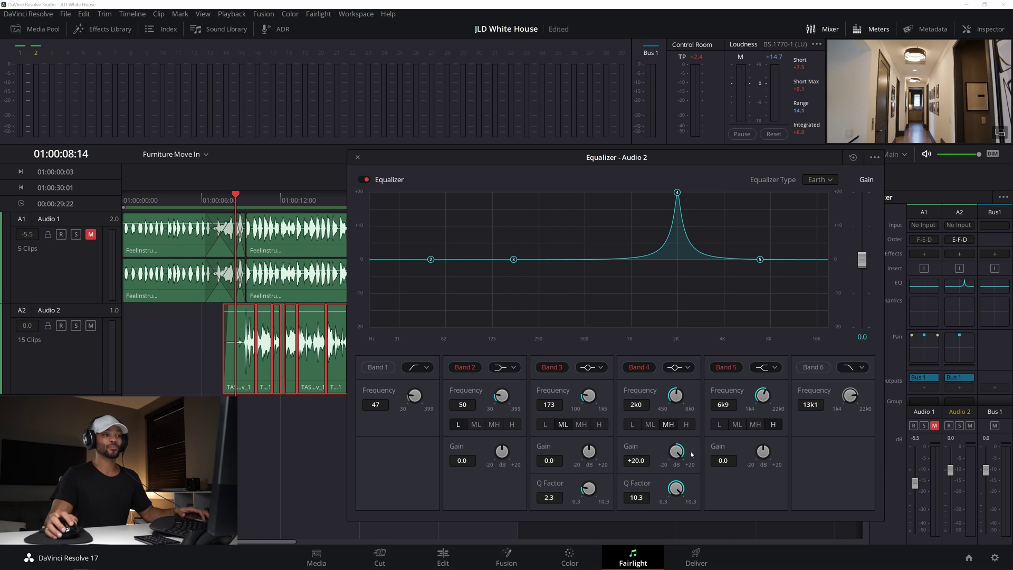
key(space)
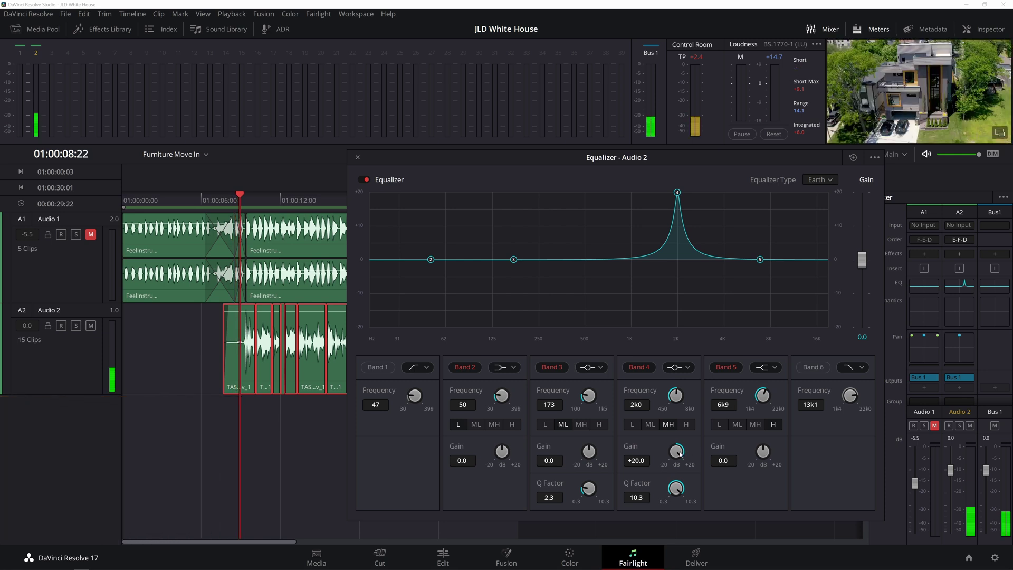
drag(680, 454, 532, 465)
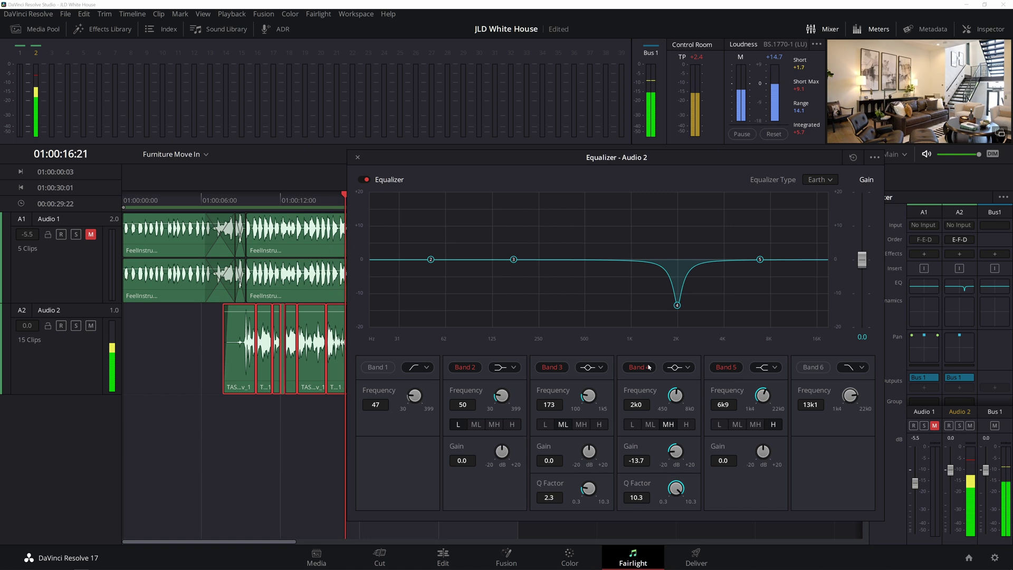
Replay the voice from 01:00:09:10 and bypass and re-enable the equalizer to compare the sound
click(244, 200)
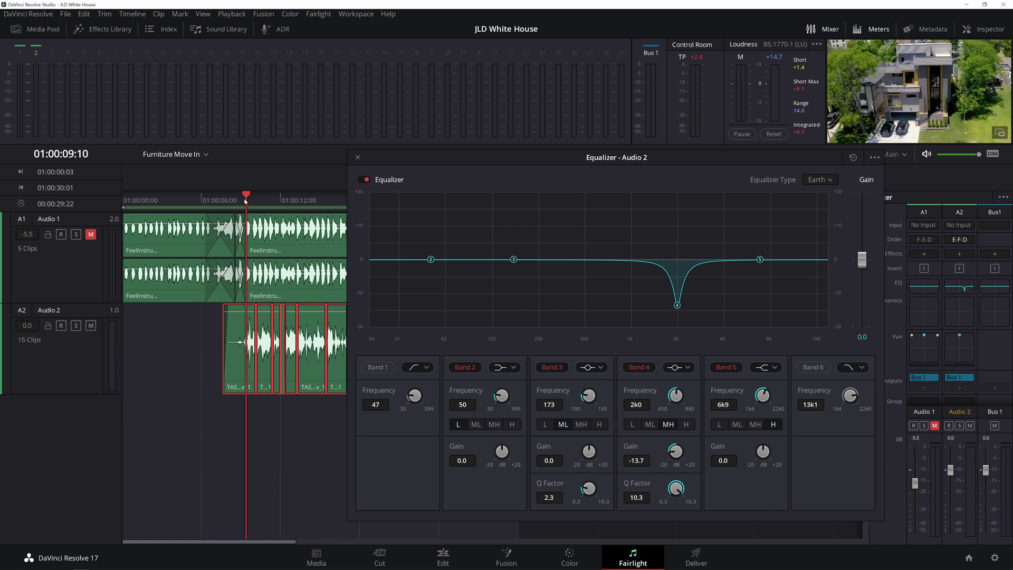
click(364, 180)
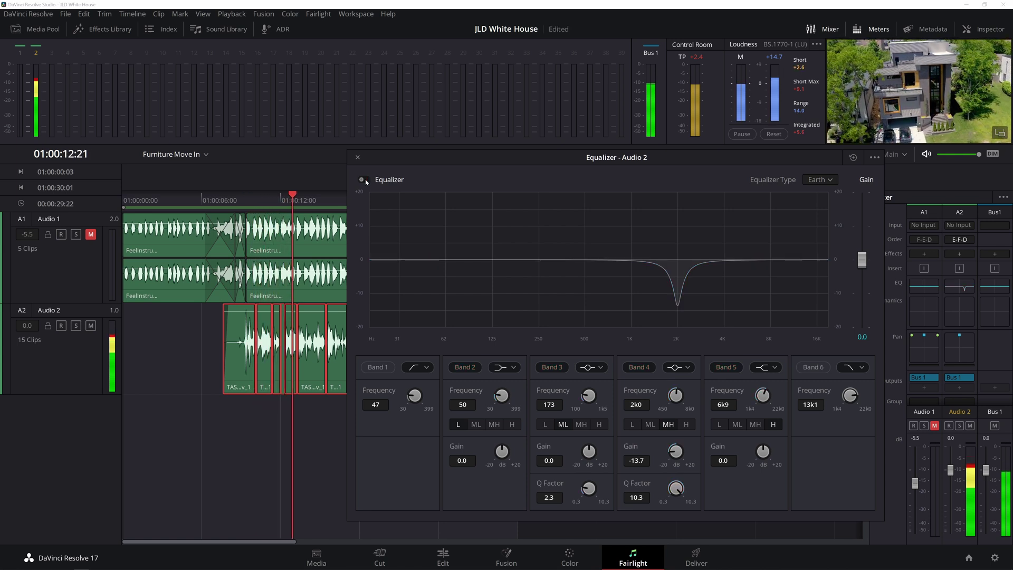
click(364, 180)
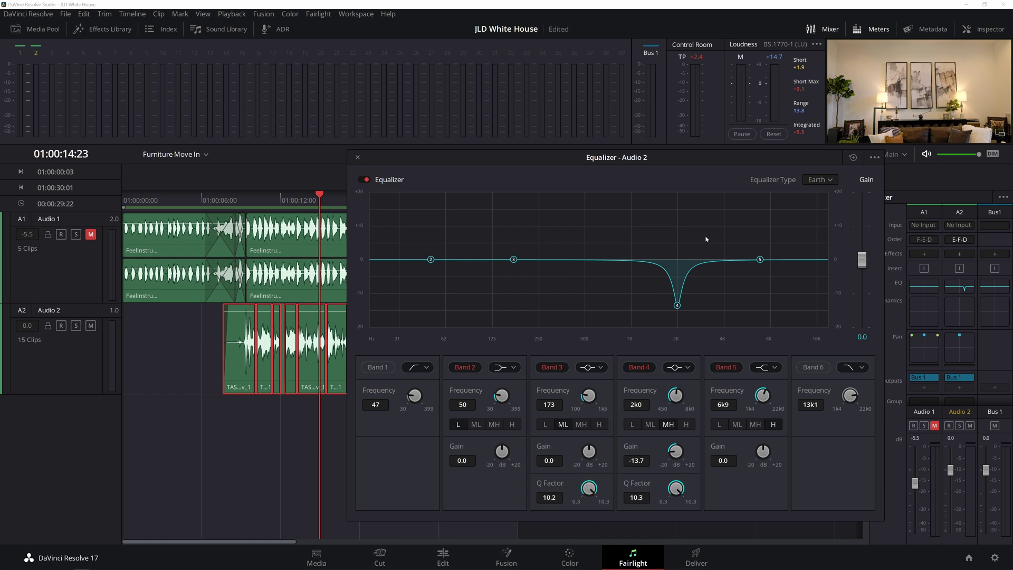
Replay the voice, raise band 3's gain to +20.0 and sweep it up to 488 during playback
click(222, 200)
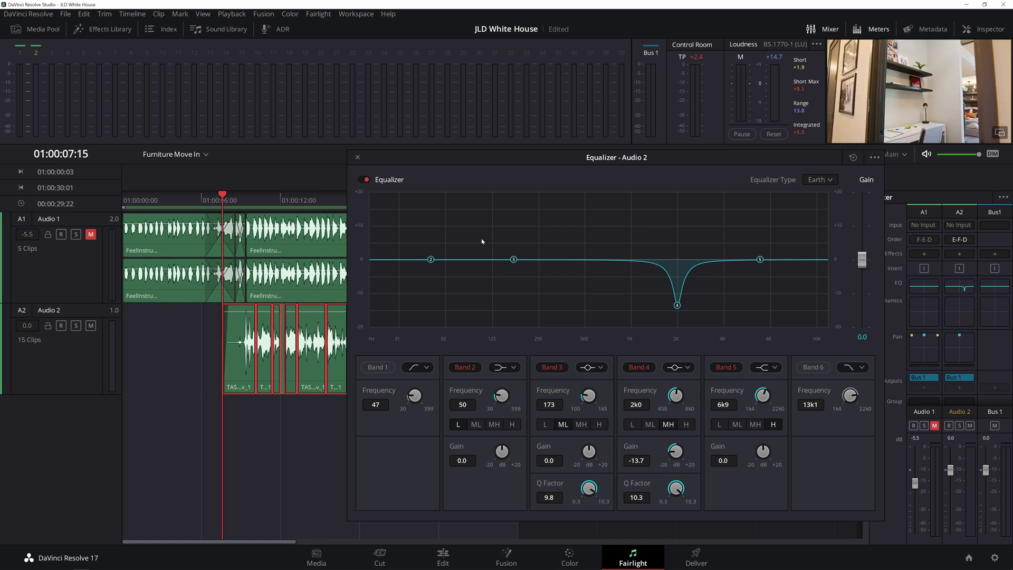
key(space)
drag(514, 259, 544, 195)
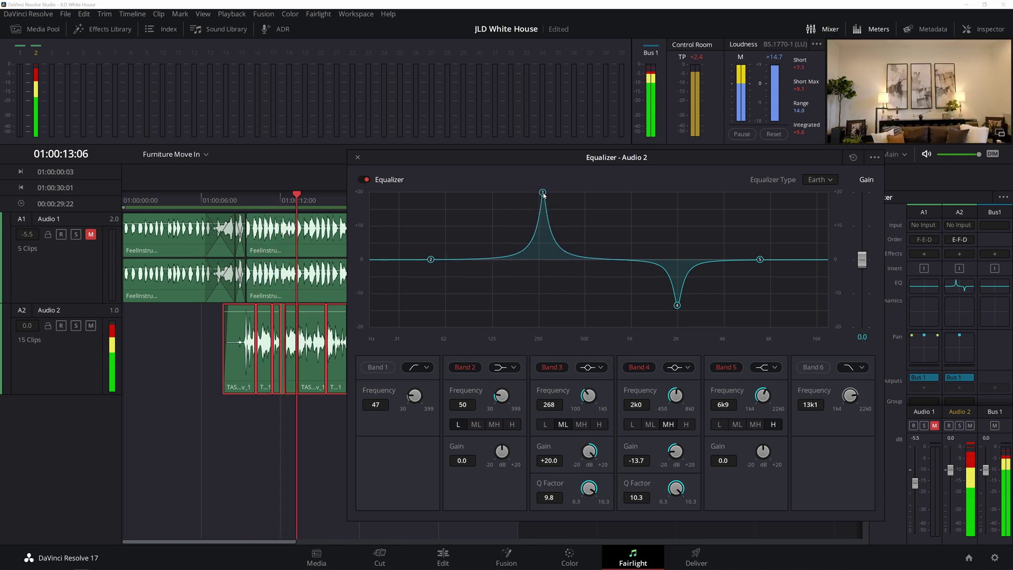
click(253, 201)
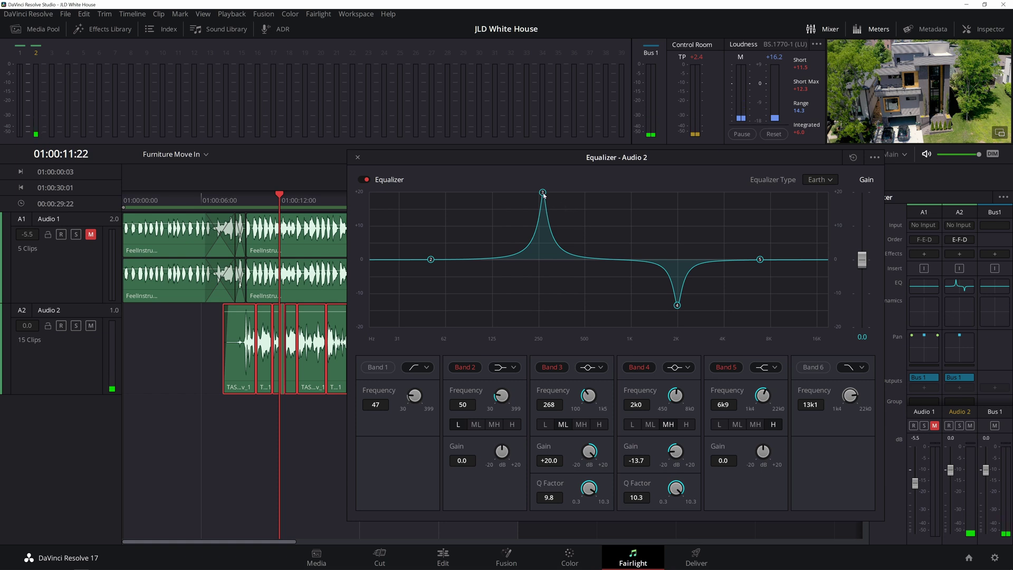
drag(543, 195, 583, 192)
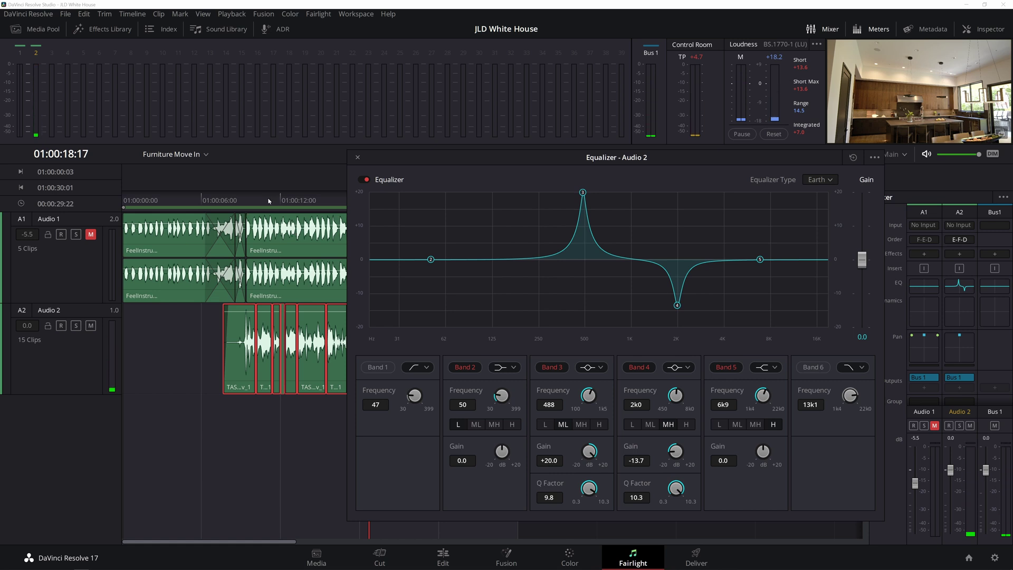
Fine-tune band 3 to a frequency of 508 while replaying the voice, then cut its gain to -10.4
click(251, 200)
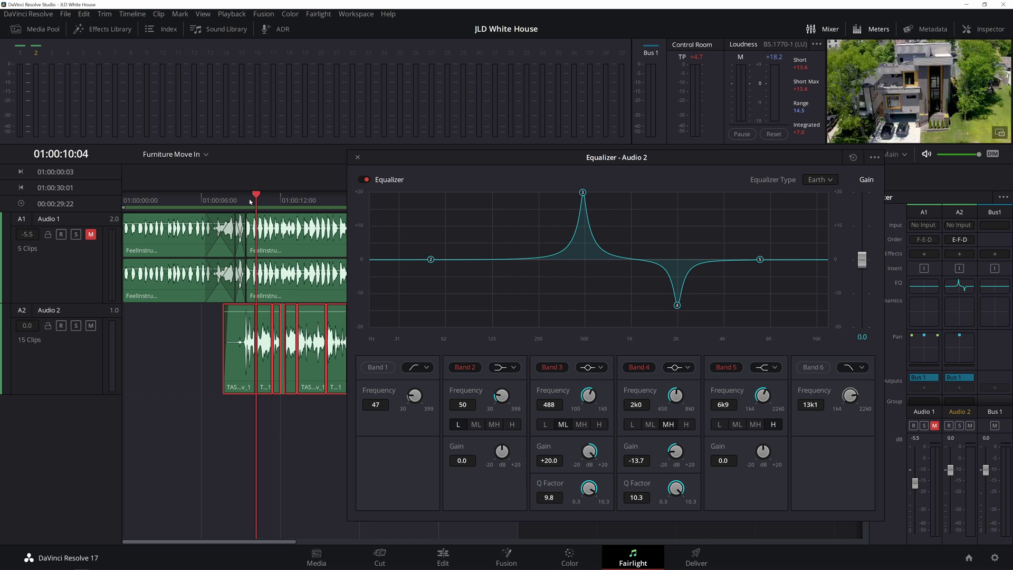
key(space)
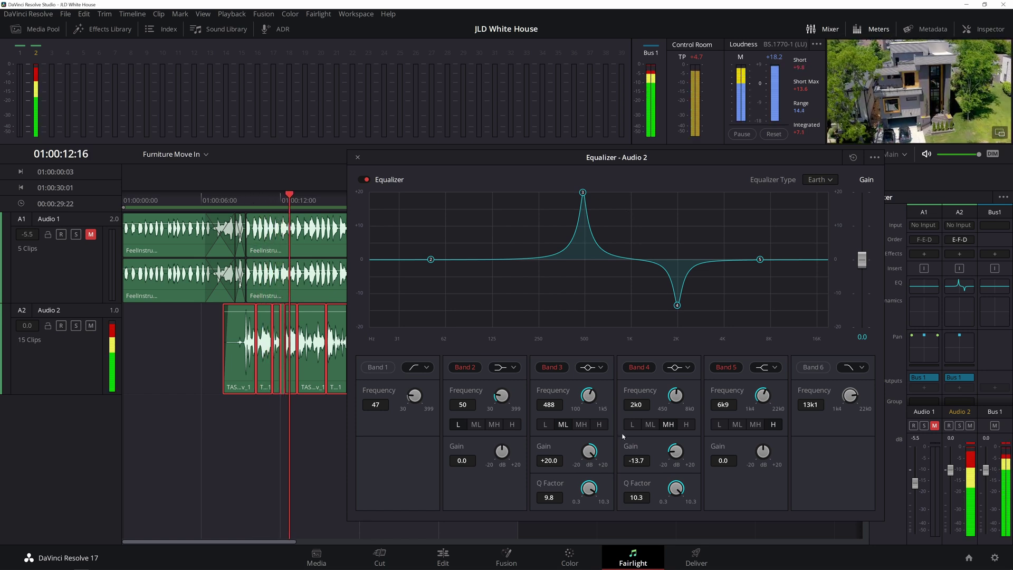
drag(583, 192, 585, 193)
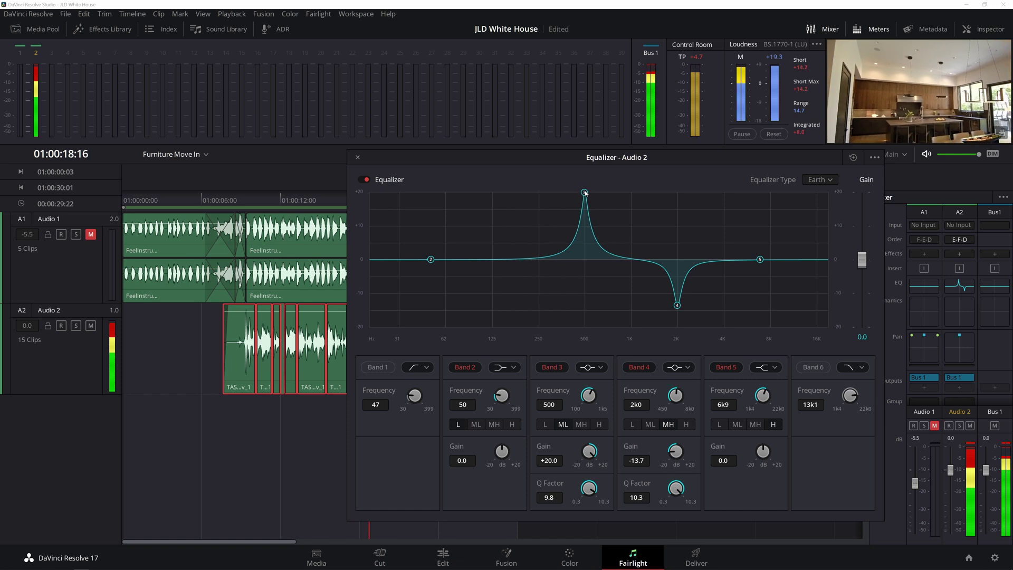
click(245, 204)
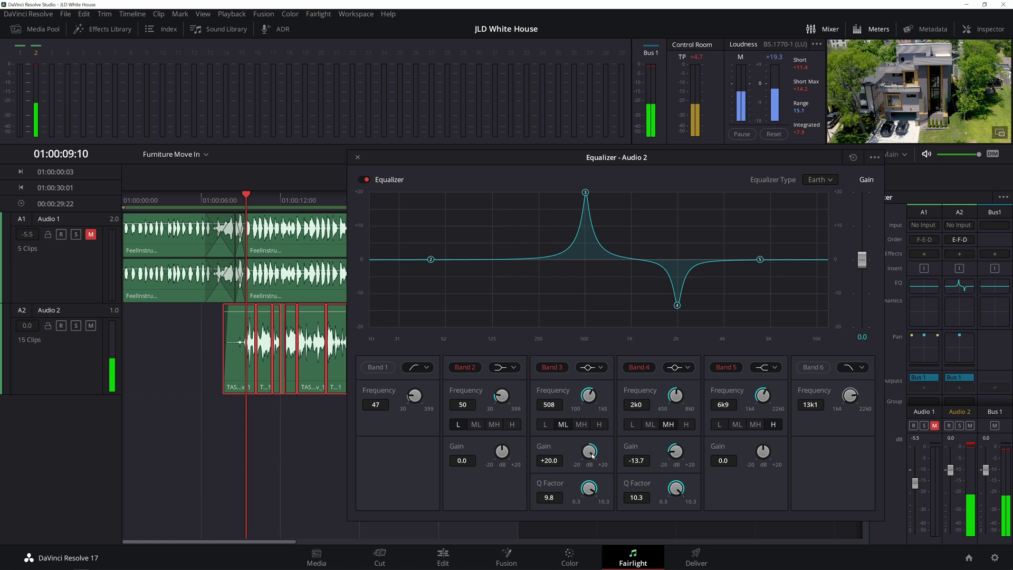
drag(591, 456, 471, 473)
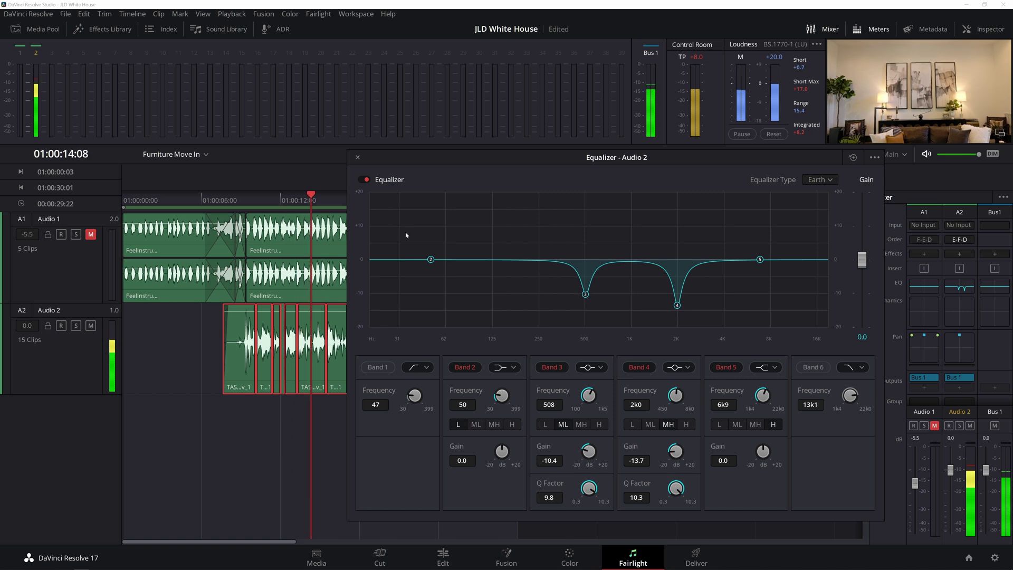
Replay the voice from 01:00:09:10 and bypass and re-enable band 3 to compare the sound
click(502, 368)
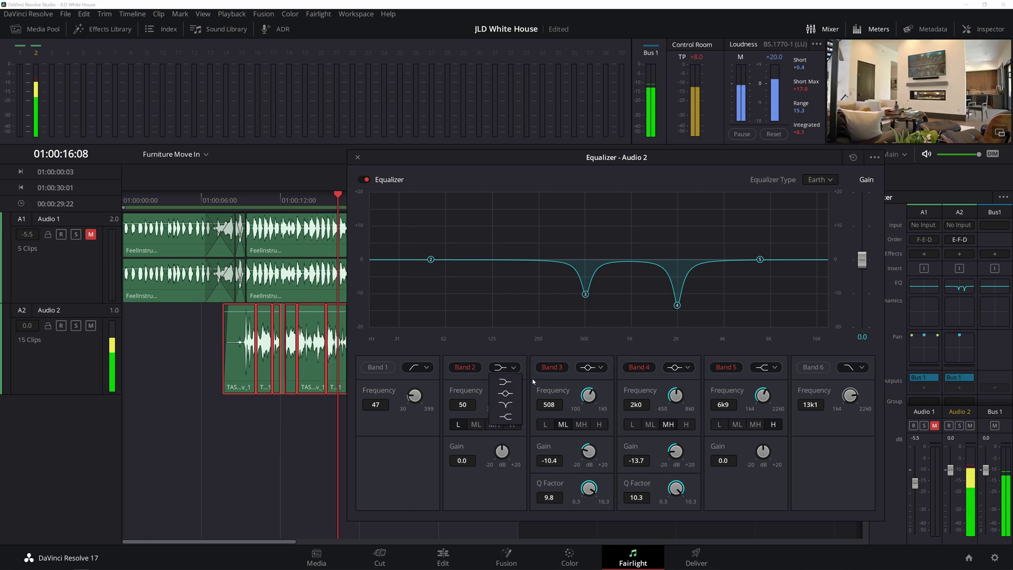
click(246, 198)
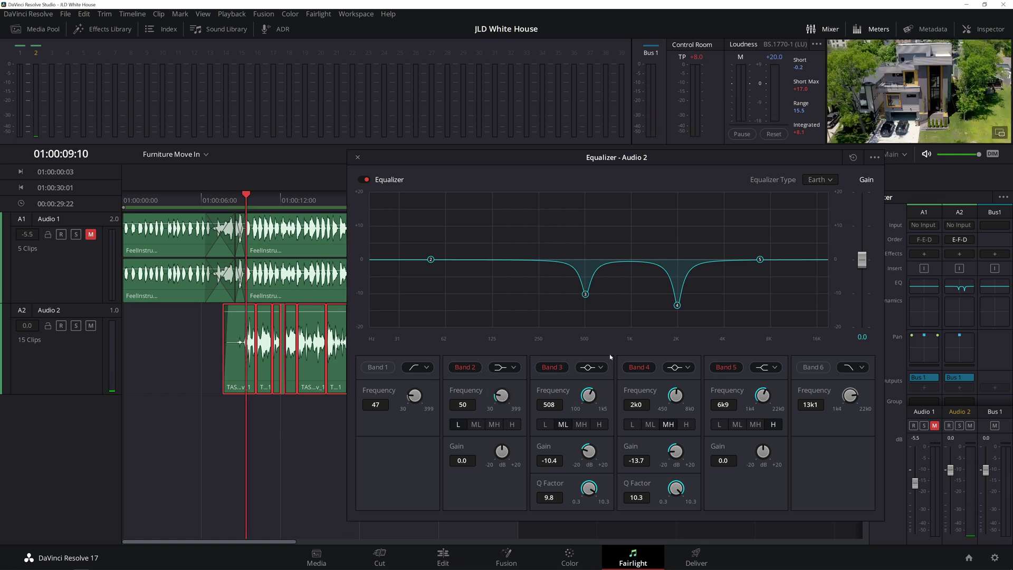
click(558, 371)
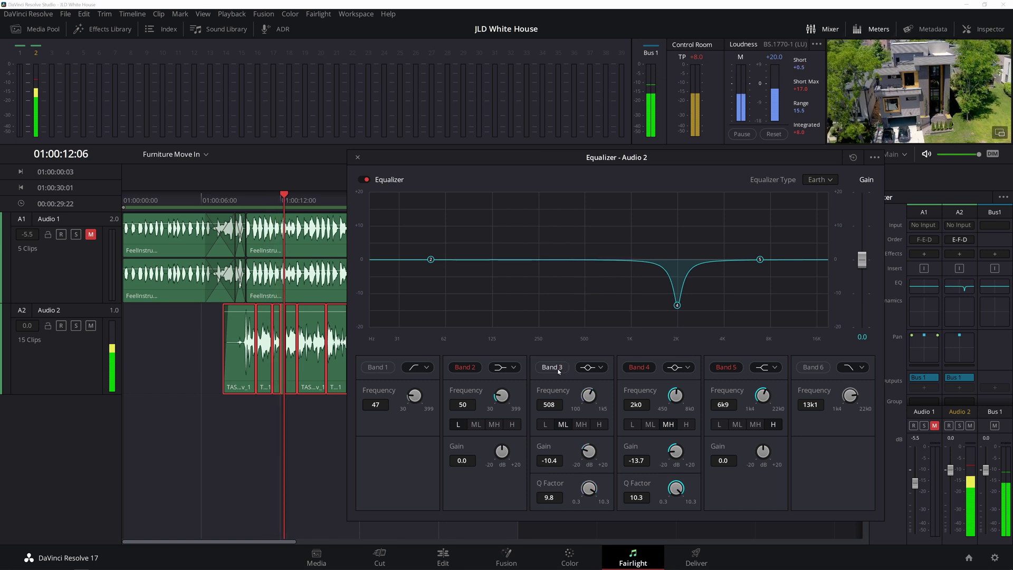
click(558, 371)
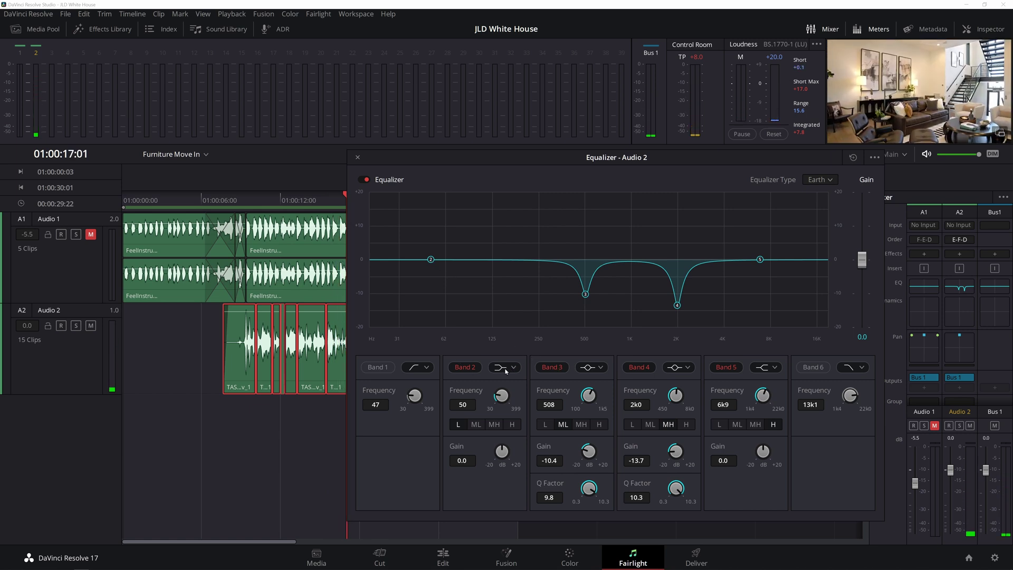
Turn band 2 into a bell filter with Q factor 10.3 and raise it to a +20.0 peak at 118 during playback
drag(430, 261, 450, 271)
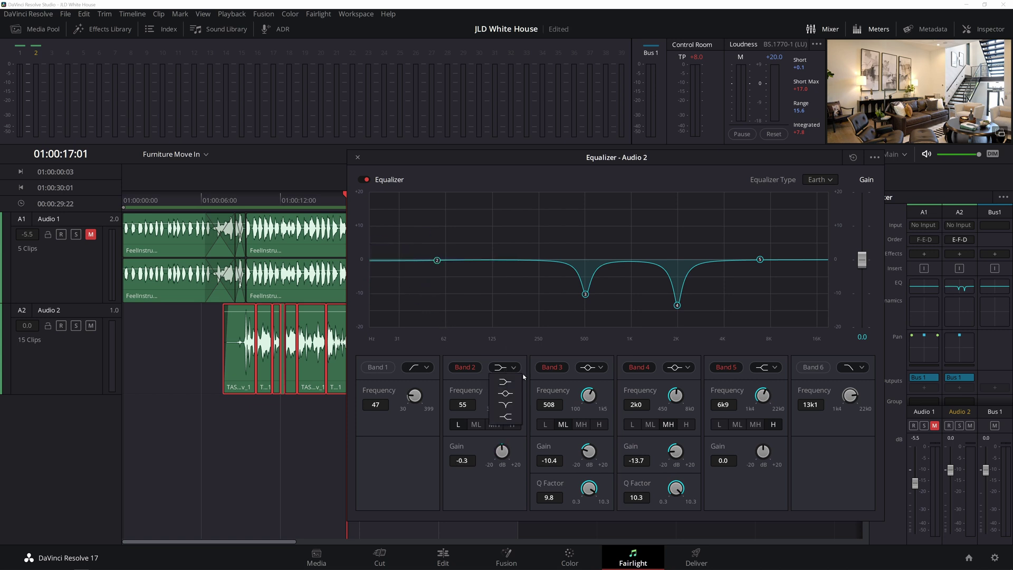
click(507, 394)
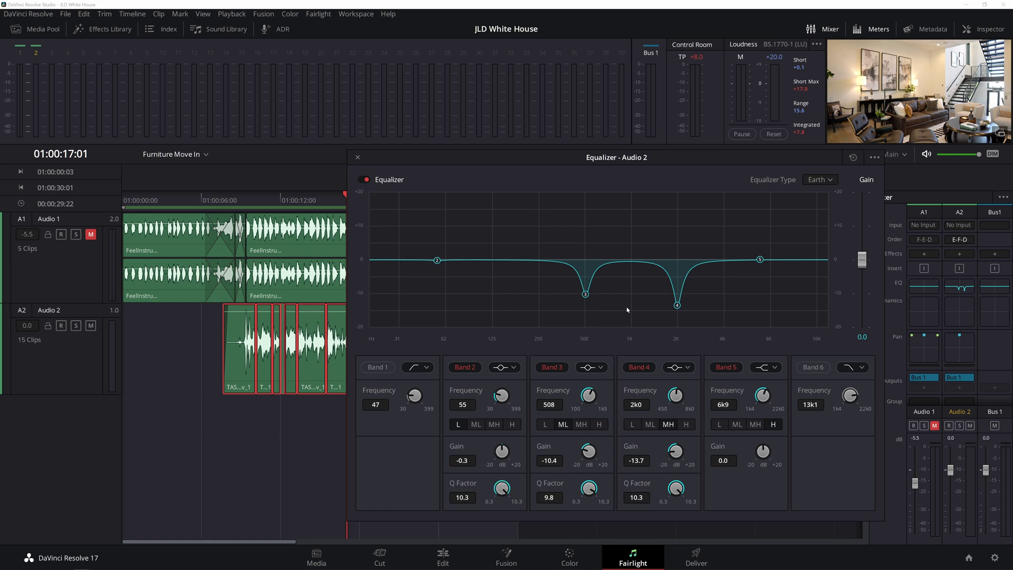
click(246, 200)
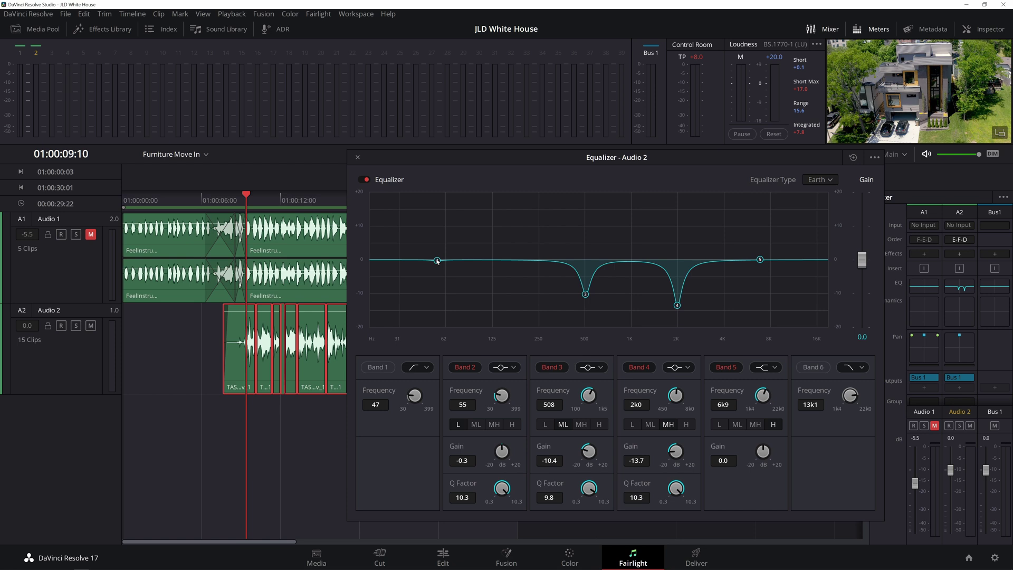
key(space)
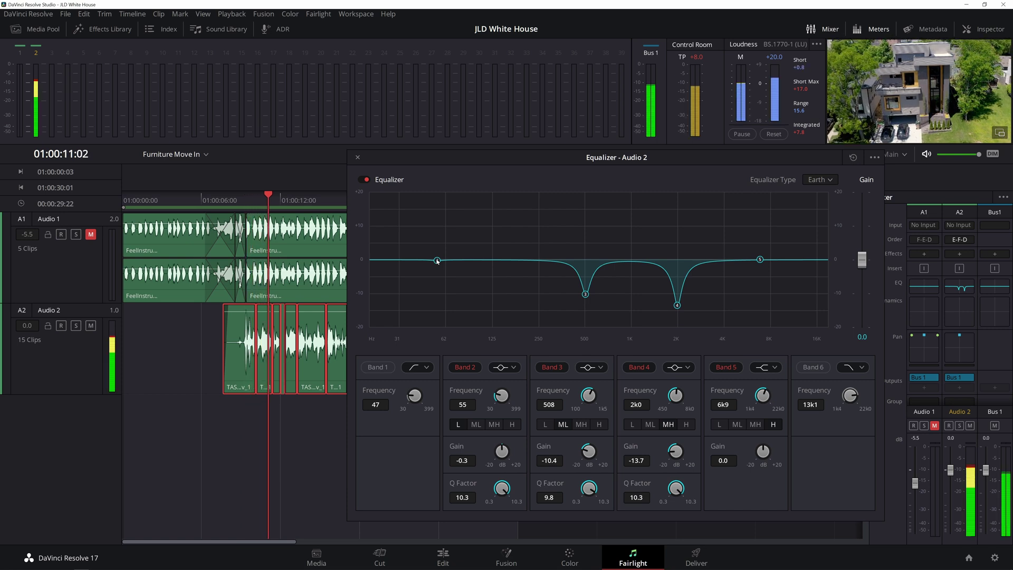
click(223, 202)
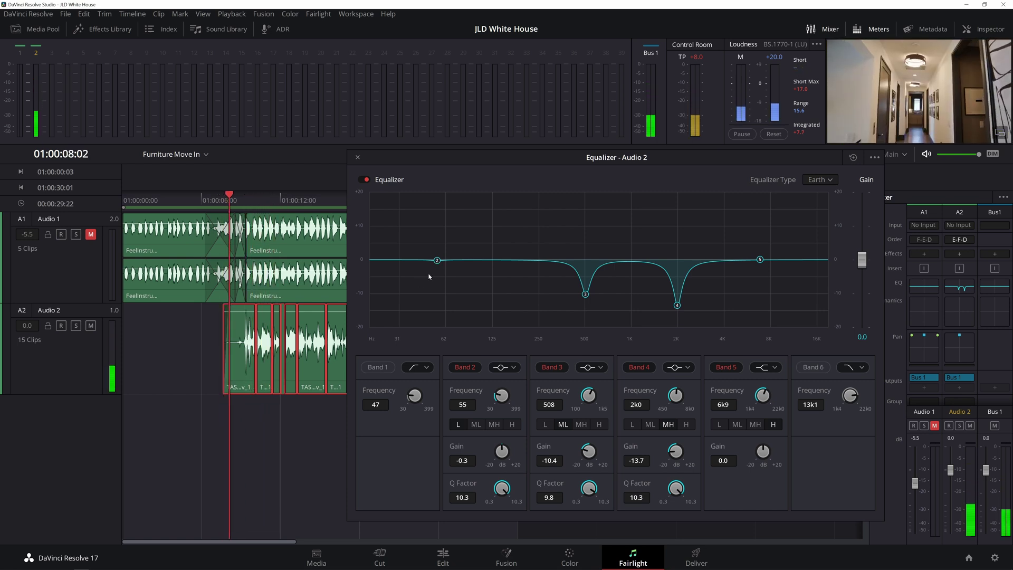
drag(438, 261, 488, 193)
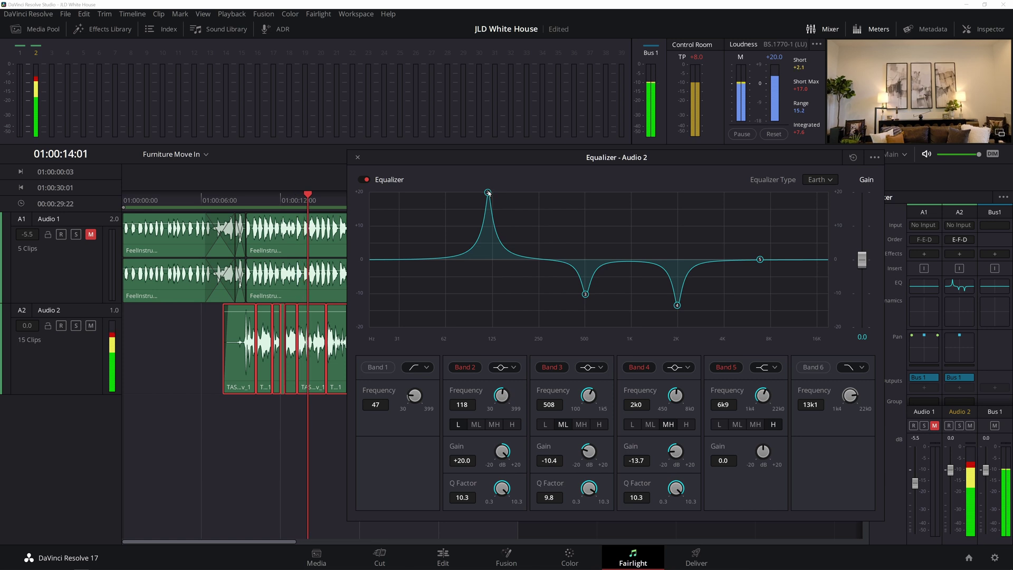
Bypass and re-enable band 2 twice during playback to hear the effect of its peak at 118
click(468, 369)
click(470, 370)
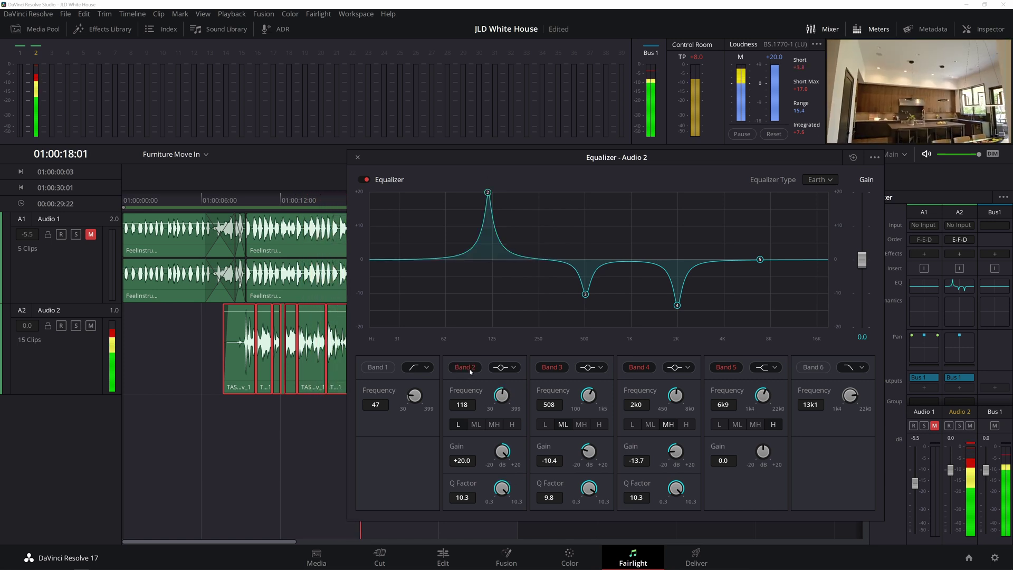
click(469, 371)
click(469, 371)
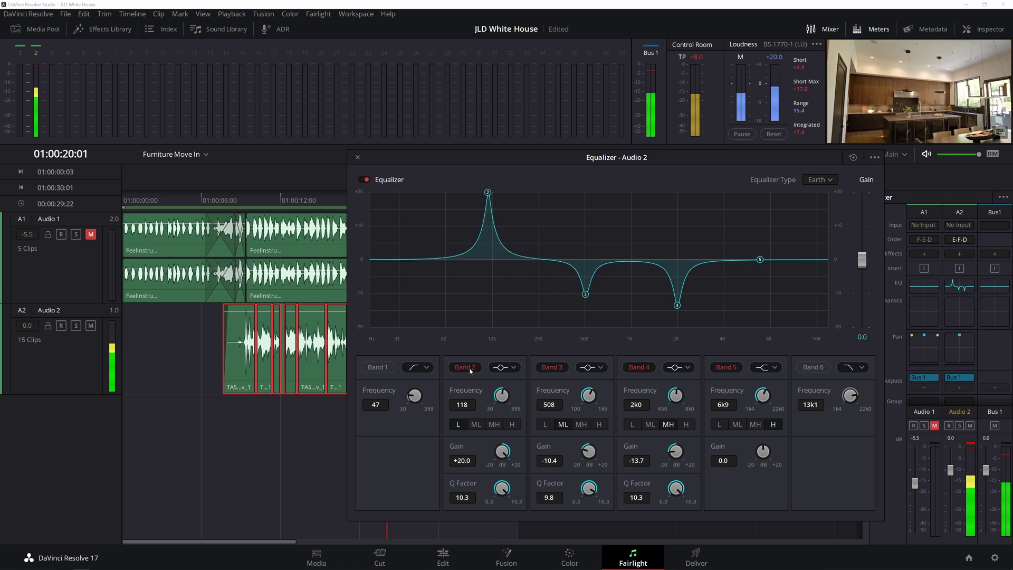
Sweep band 2 up to 364 and back to 278 during playback, then bypass and re-enable it to compare
drag(488, 194, 532, 191)
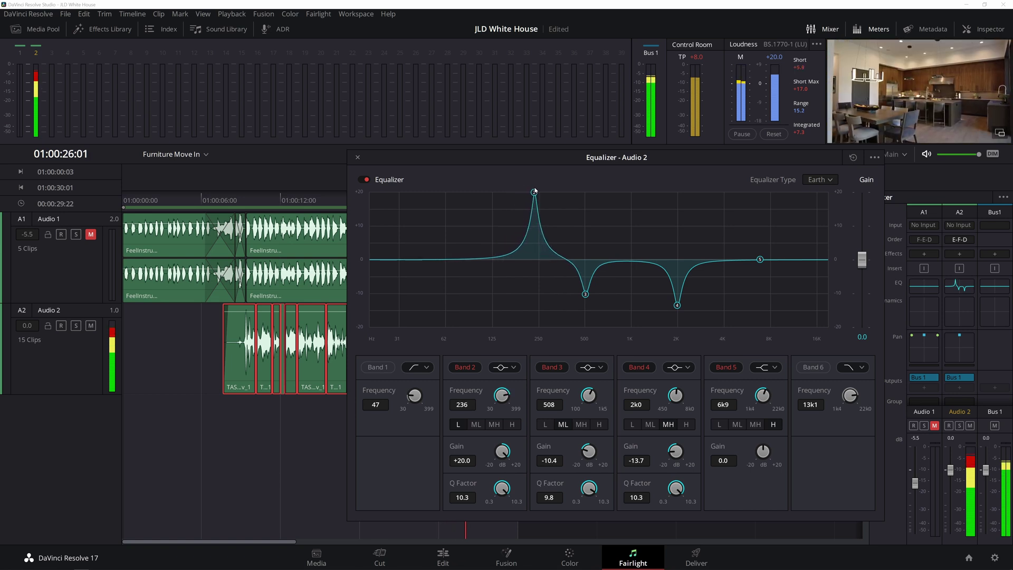
drag(537, 191, 561, 191)
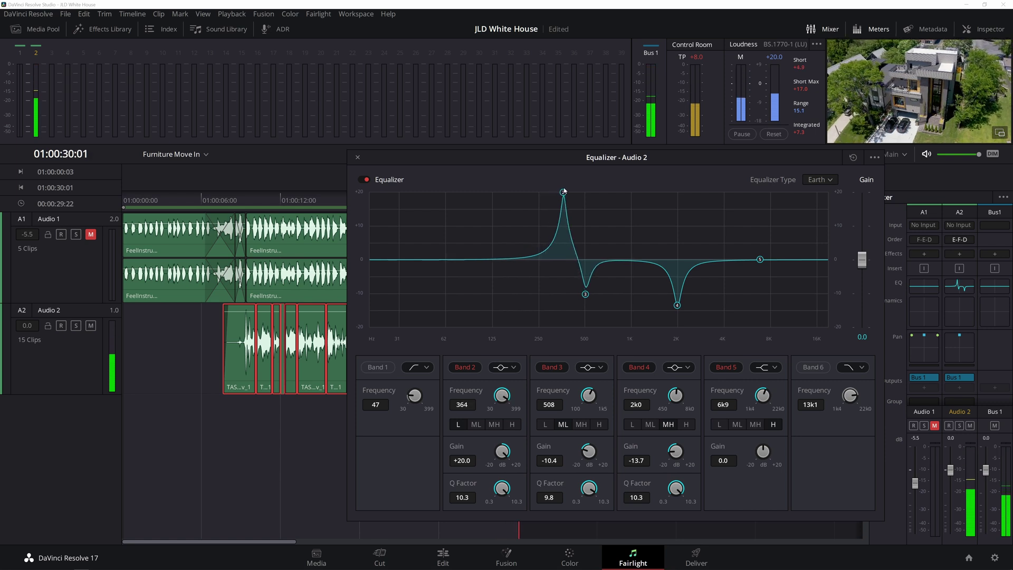
click(242, 204)
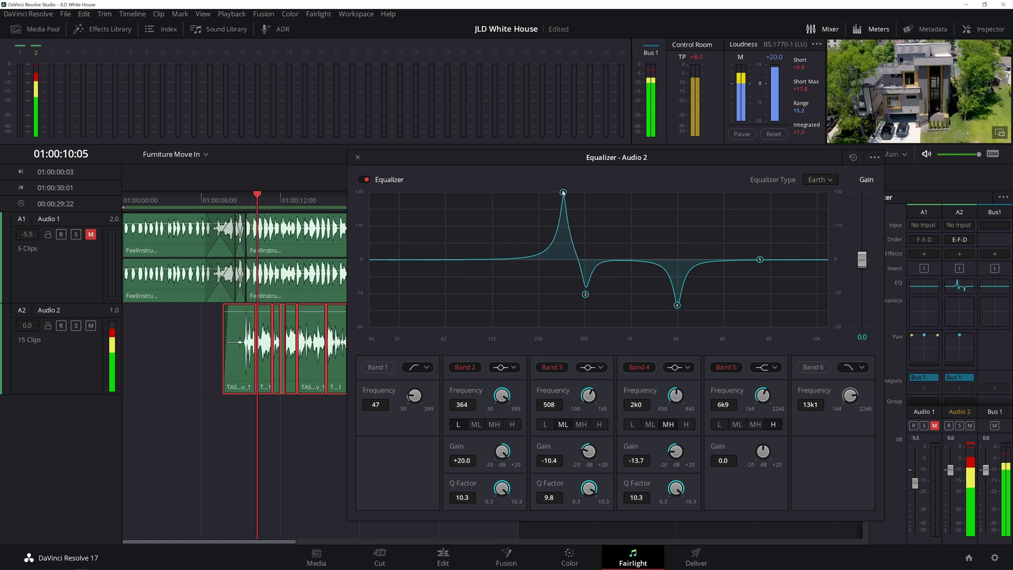
drag(565, 193, 546, 193)
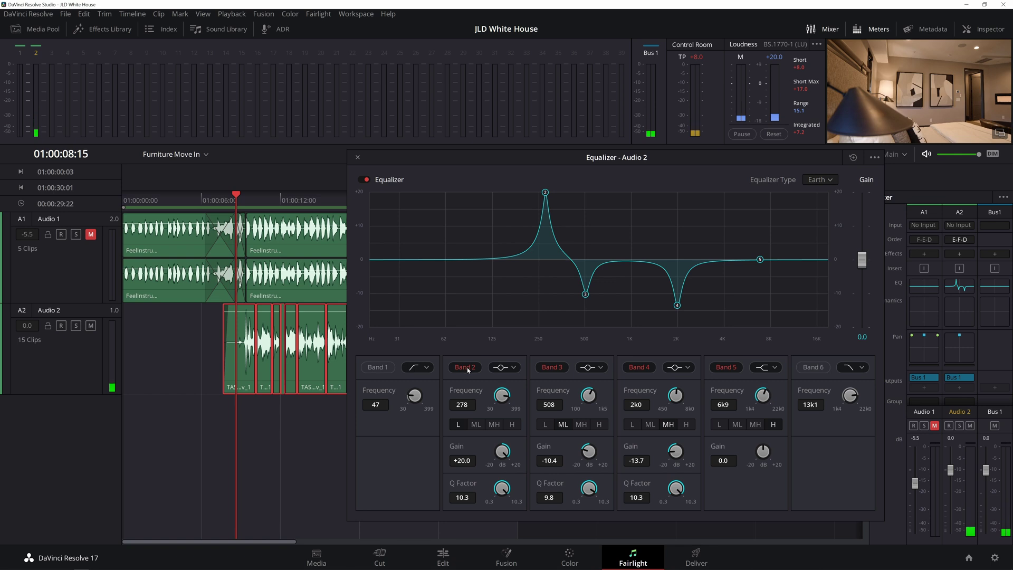
click(467, 367)
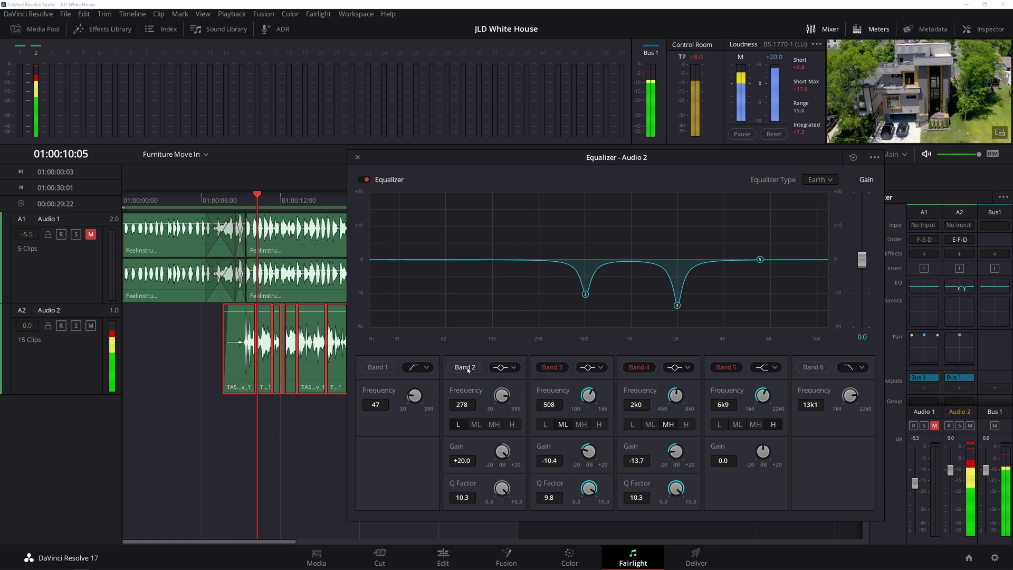
click(467, 367)
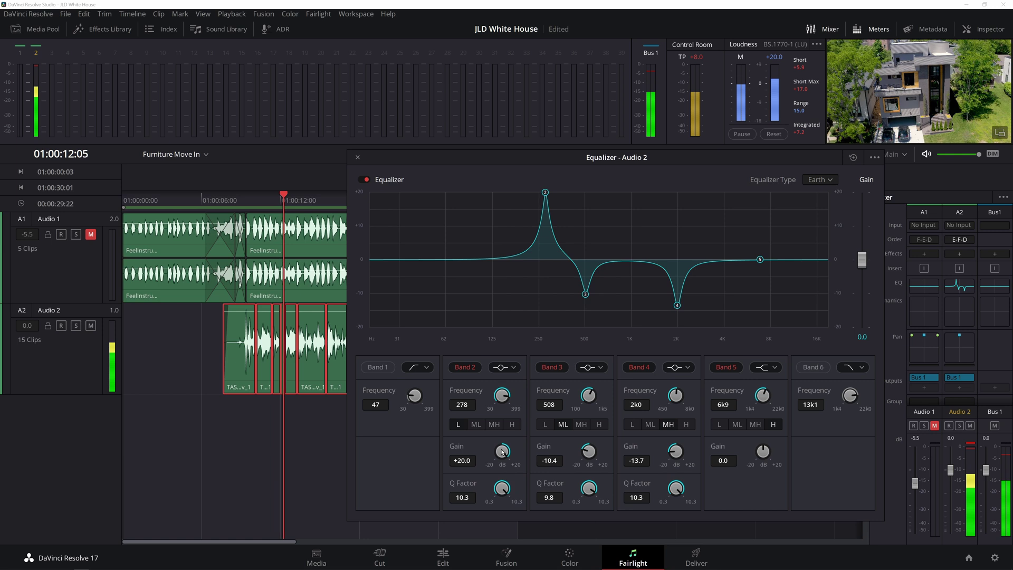
Set band 2's frequency to 343 and cut its gain to -9.5 while replaying the voice
drag(502, 396, 518, 385)
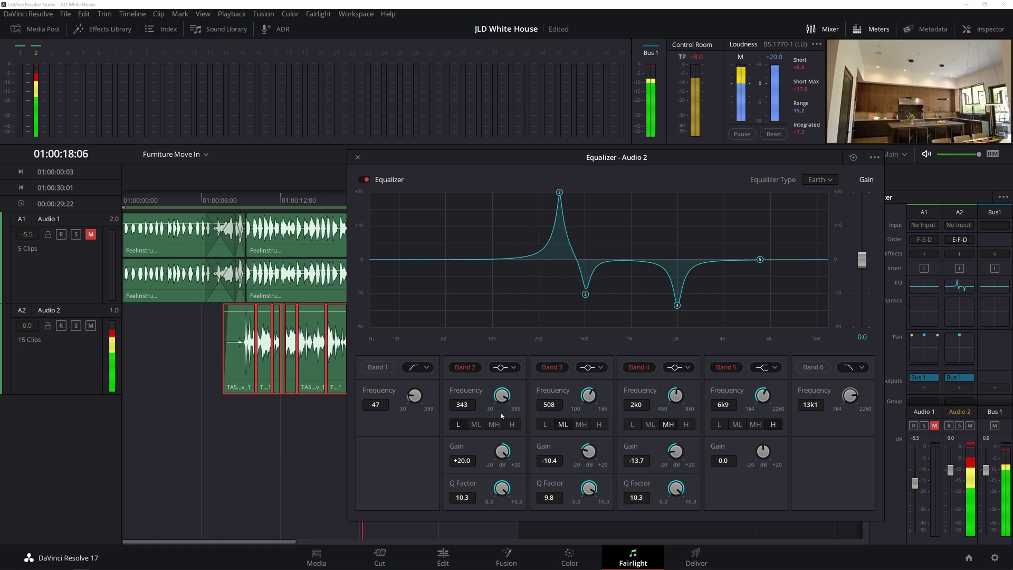
click(244, 196)
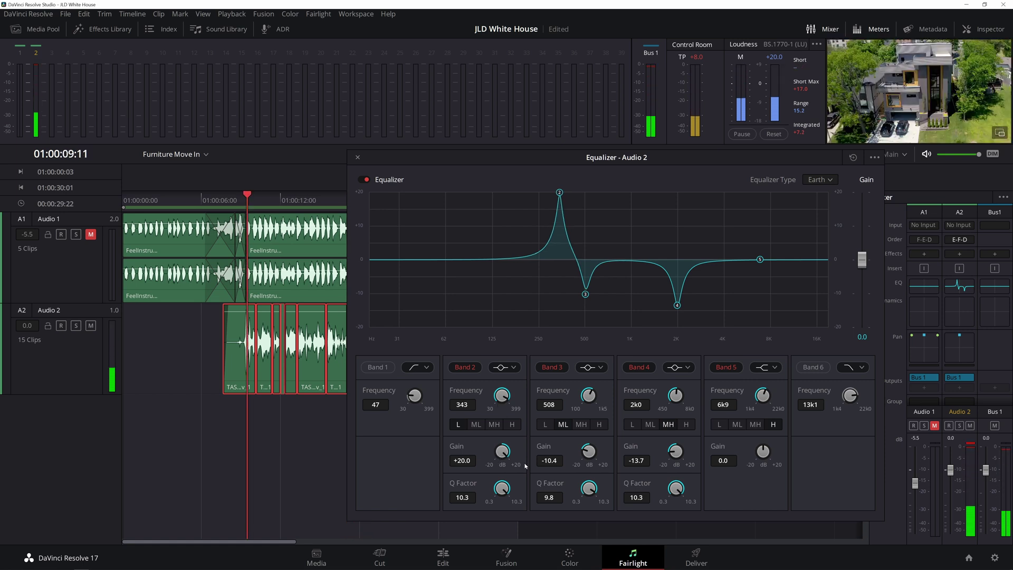
drag(502, 451, 382, 482)
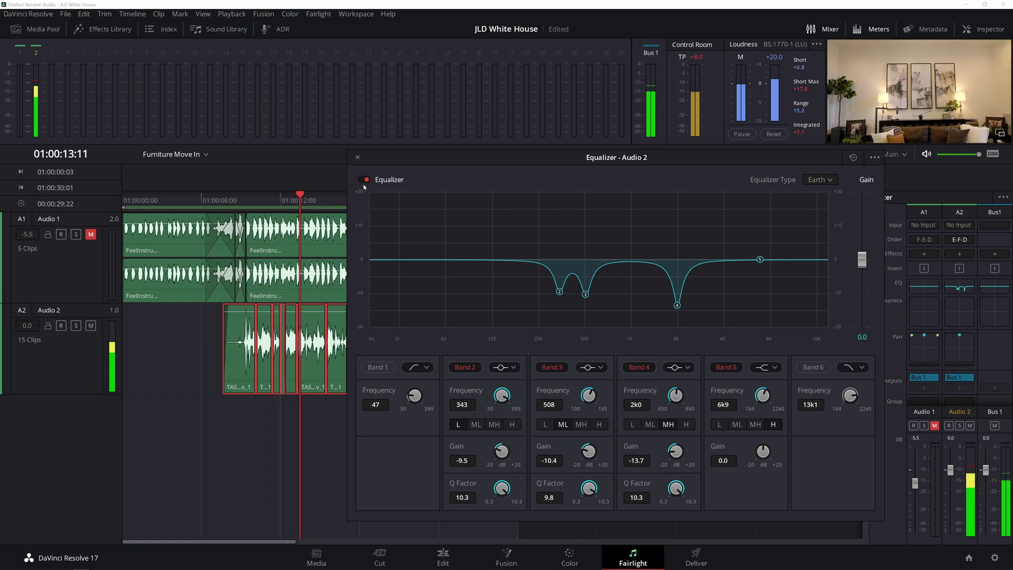
key(space)
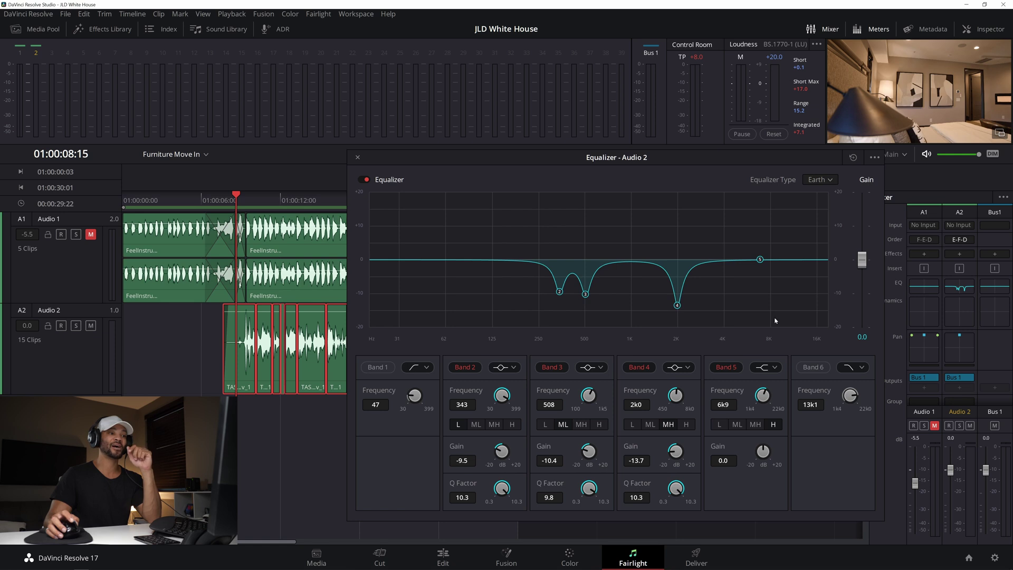
Turn band 5 into a bell filter with Q factor 10.3 and raise it to a +20.0 peak at 10k5 during playback
mouse_move(761, 259)
mouse_down()
mouse_move(764, 306)
mouse_move(758, 211)
mouse_move(752, 264)
mouse_up()
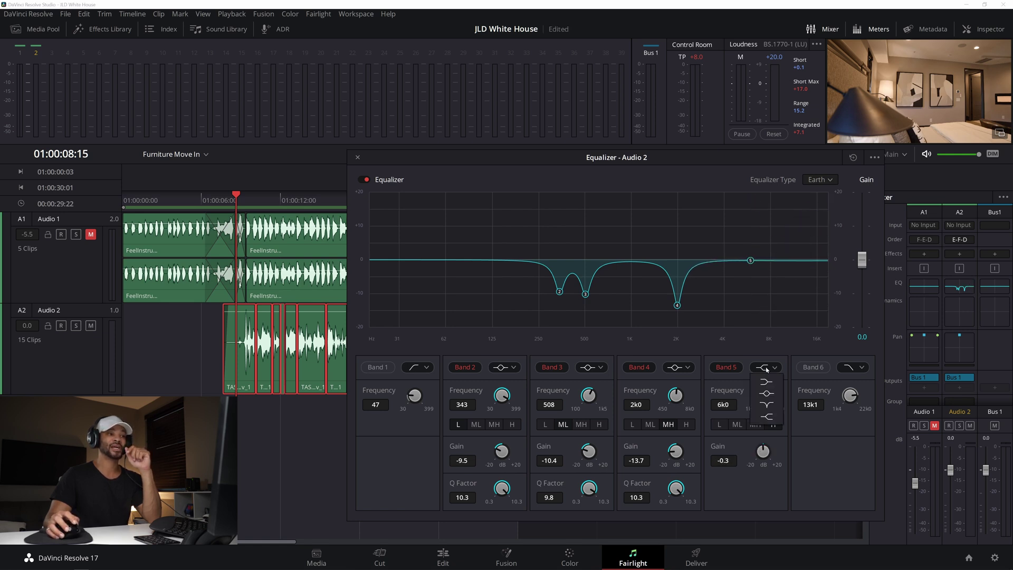
click(766, 393)
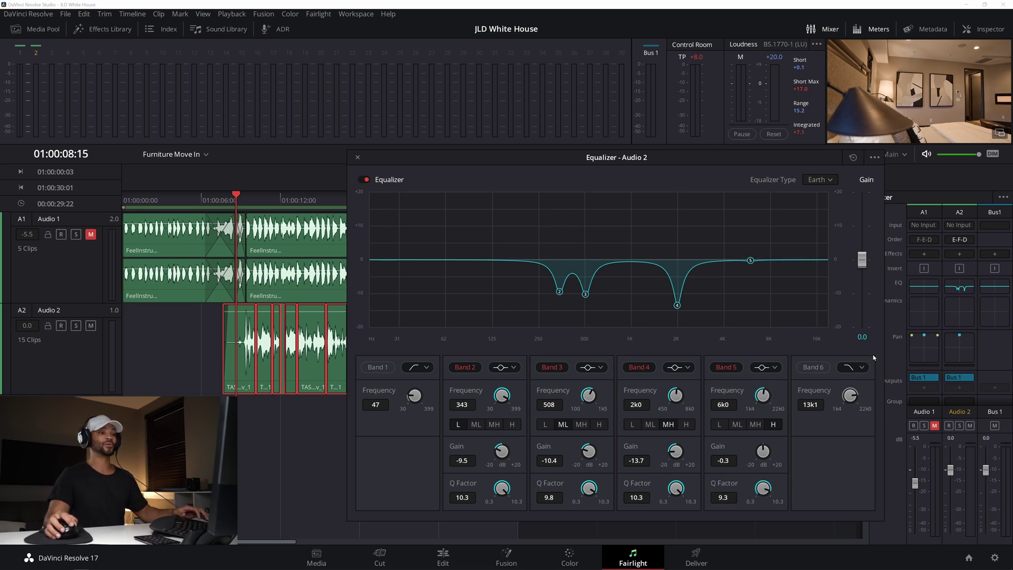
key(shift+Left)
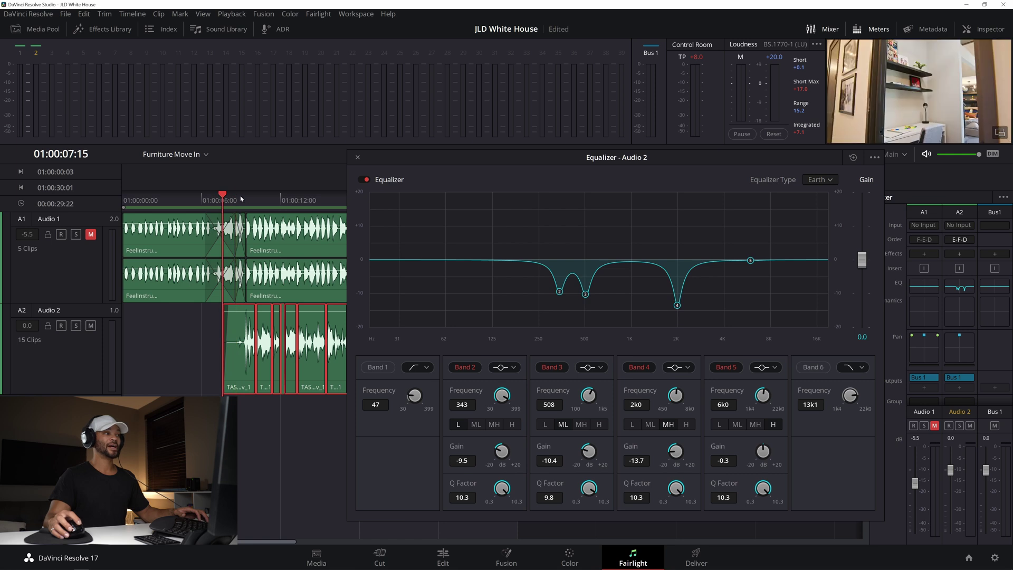
key(space)
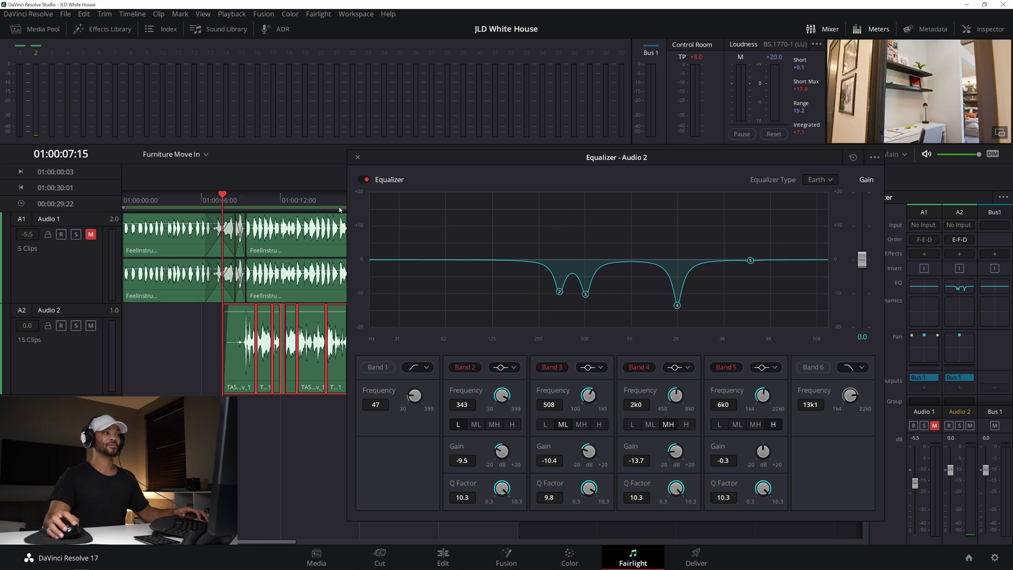
key(space)
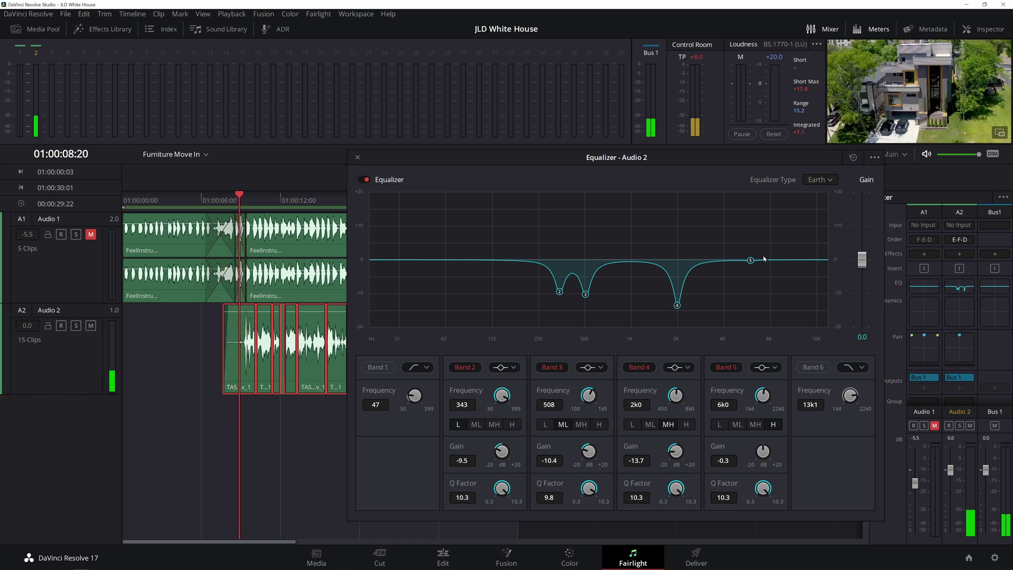
drag(750, 260, 789, 187)
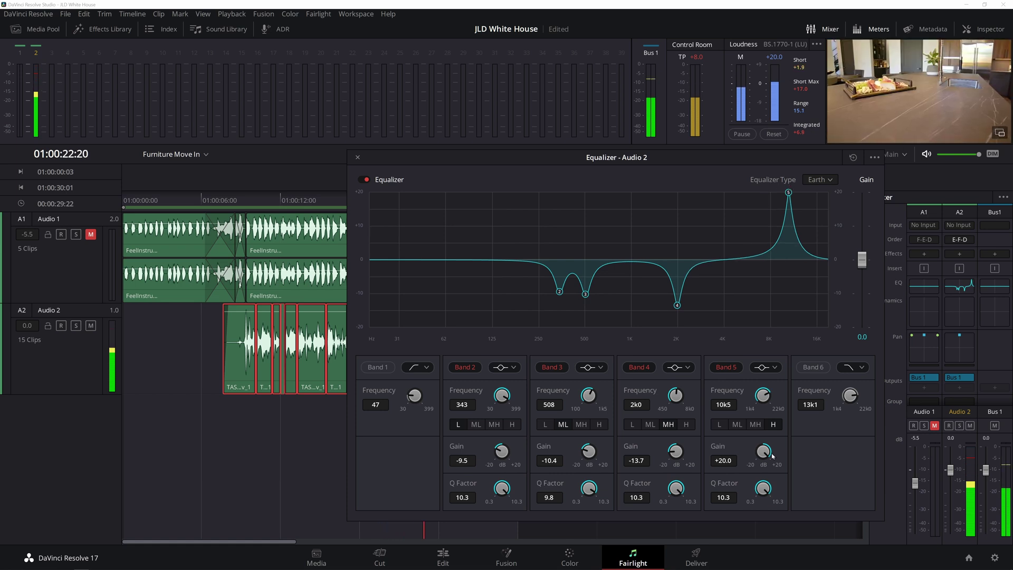
drag(720, 463, 826, 409)
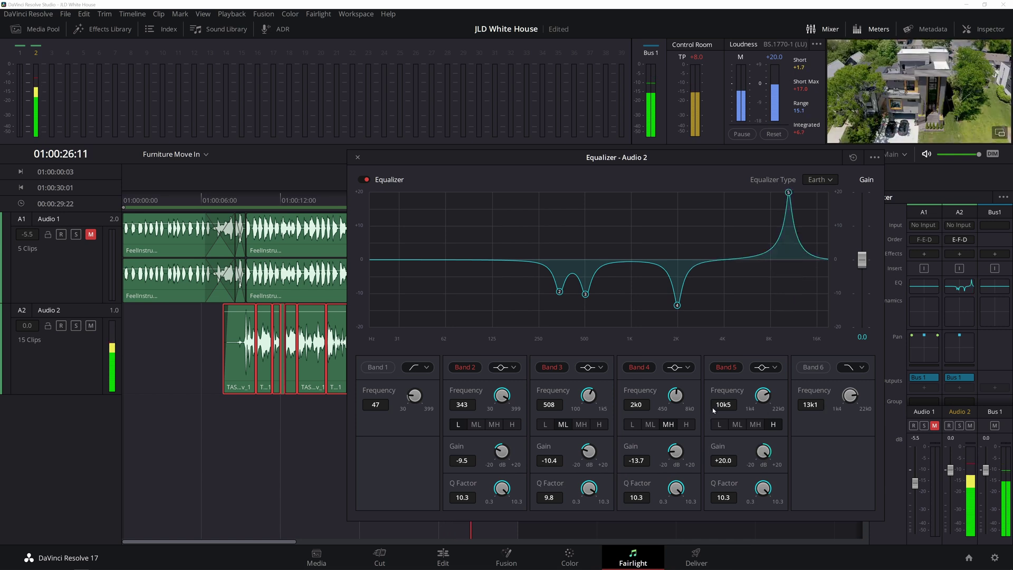
Replay the voice, sweep band 5 down to 7k2 and cut its gain to -9.3
click(245, 202)
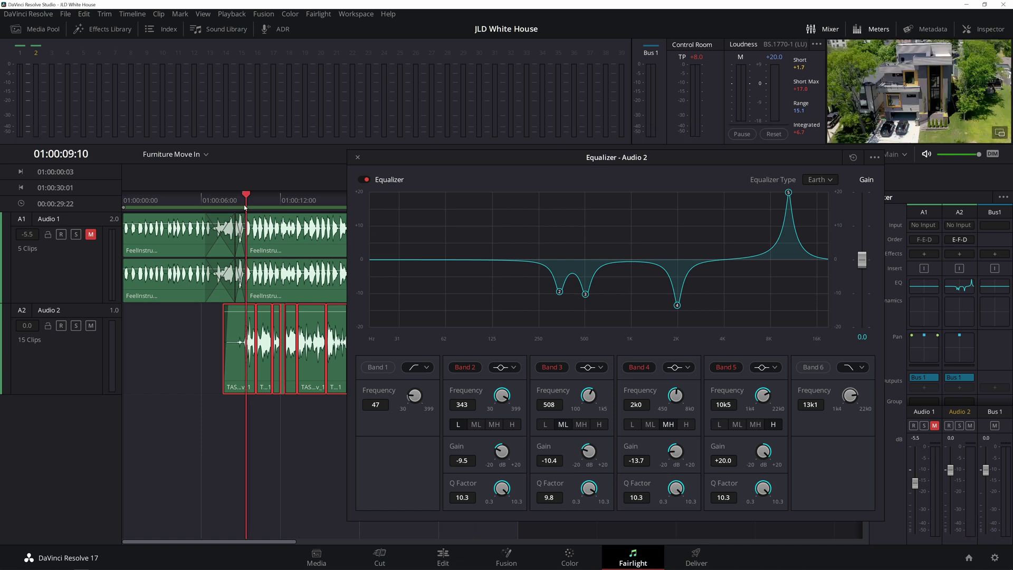
key(space)
drag(788, 193, 761, 191)
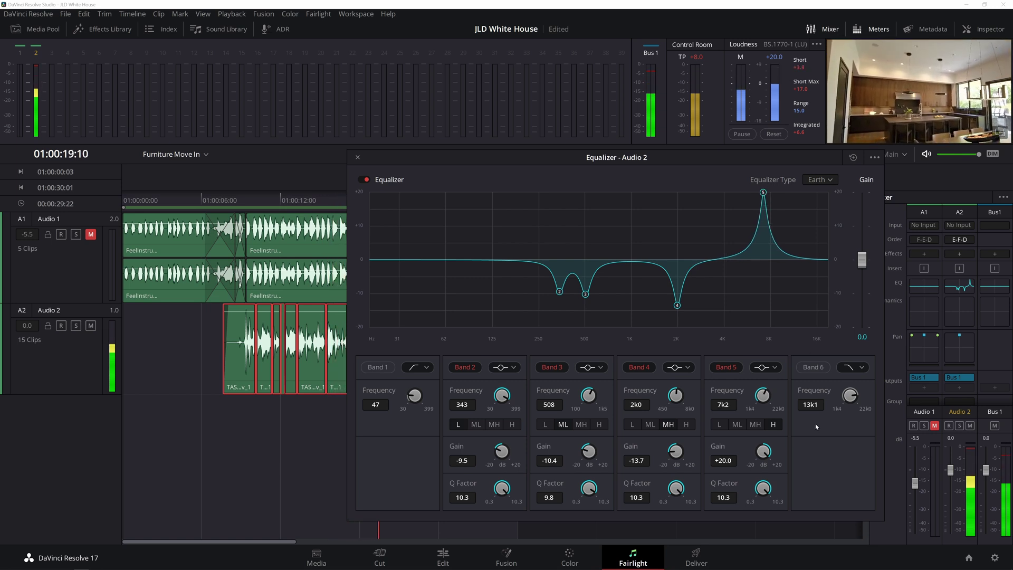
drag(754, 457, 648, 455)
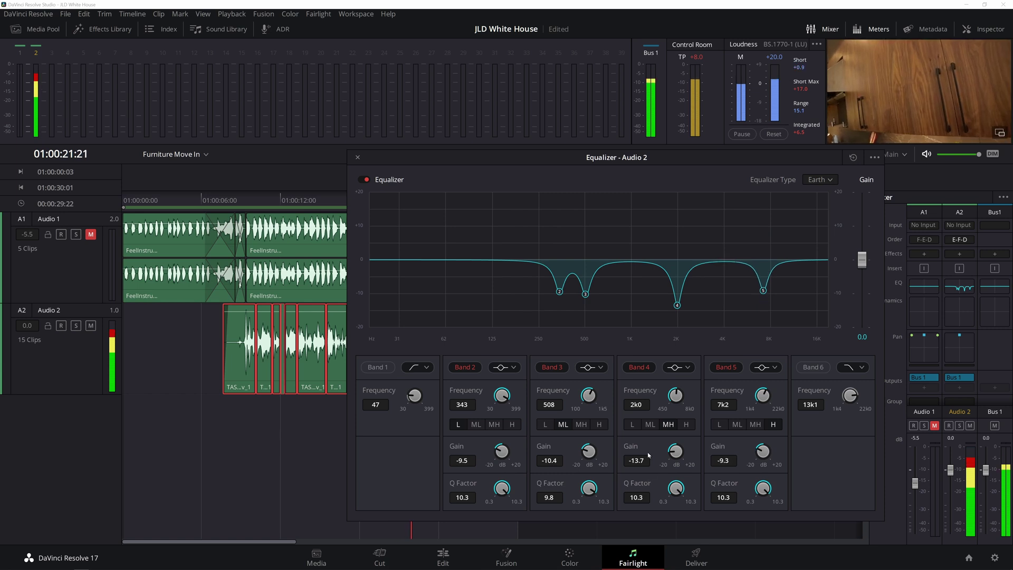
Replay the voice while bypassing and re-enabling the whole equalizer to compare, then stop playback and close the equalizer
click(241, 200)
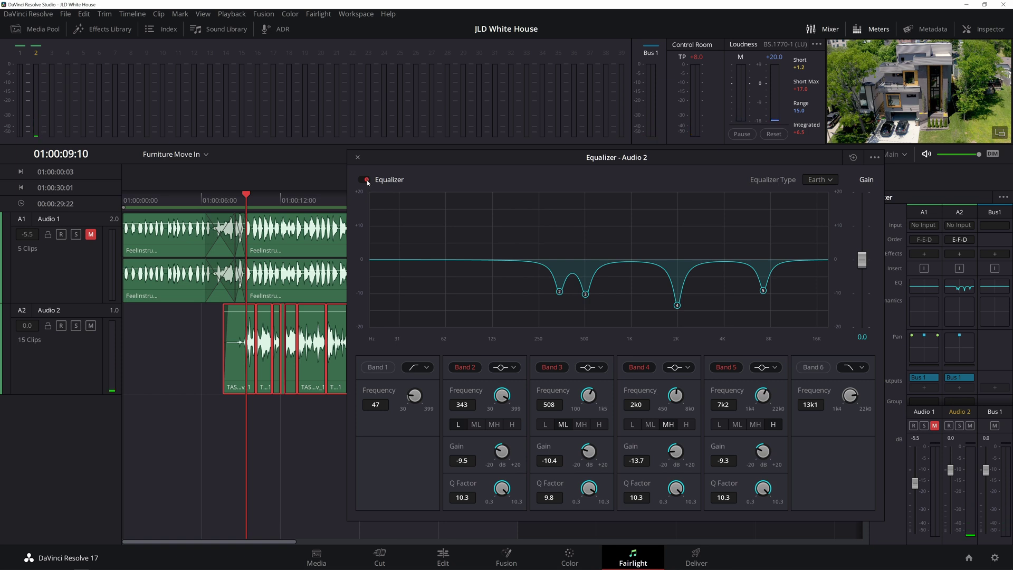
key(space)
click(364, 180)
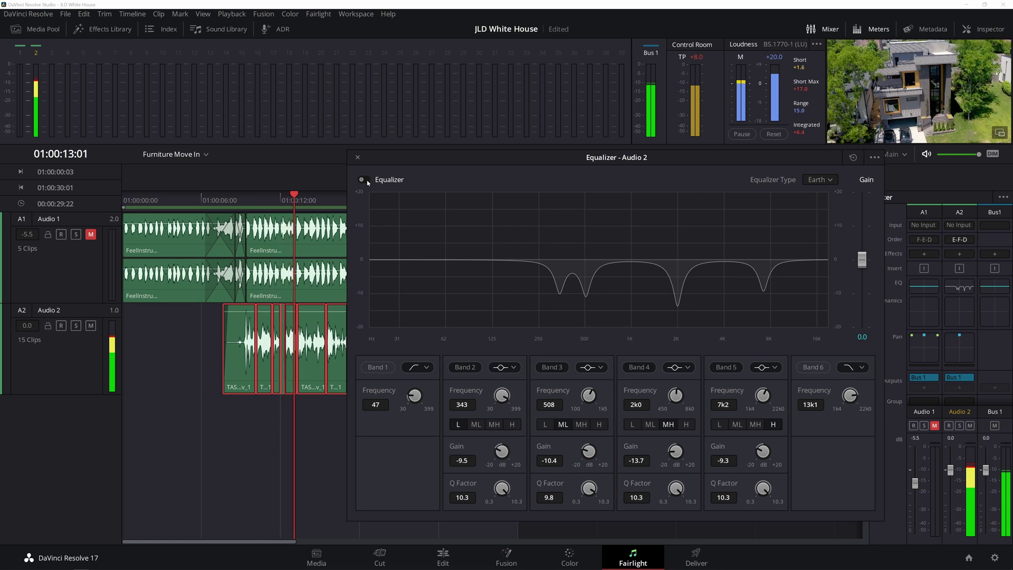
click(367, 181)
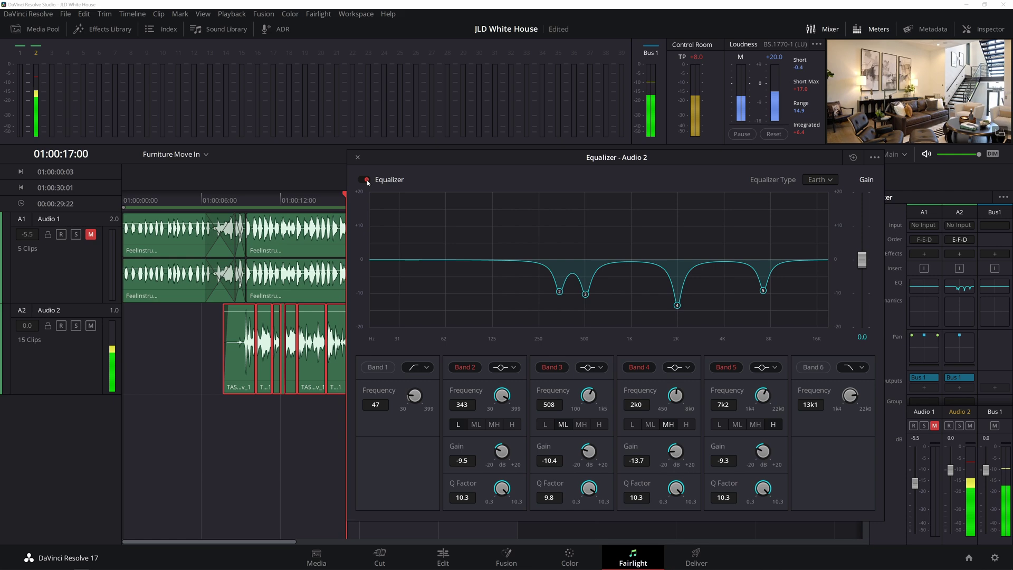
key(space)
click(357, 157)
Return to the start of the voice, reopen Audio 2's equalizer and enable band 6 as a high cut at 16k7
click(224, 196)
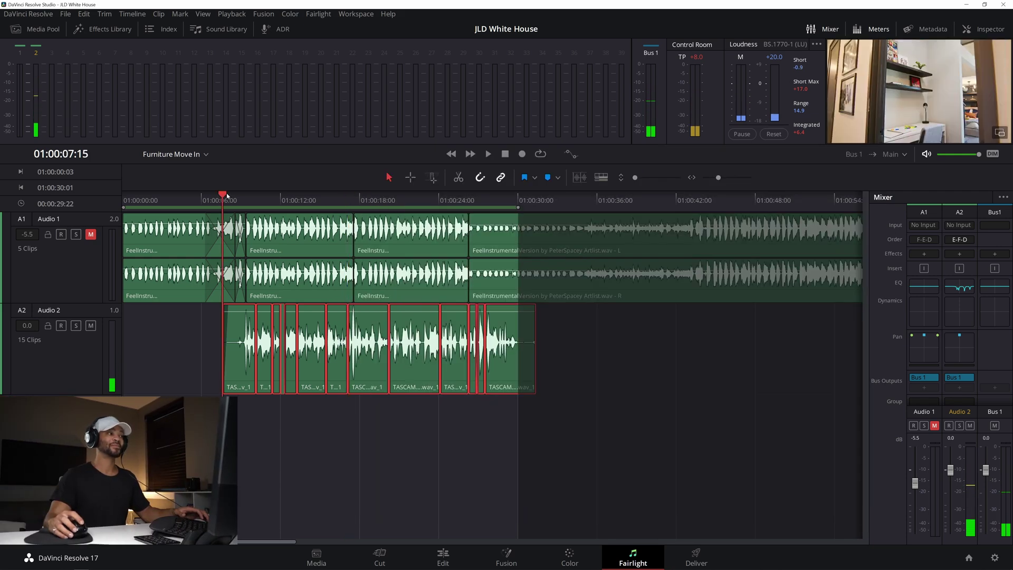
drag(719, 178, 720, 179)
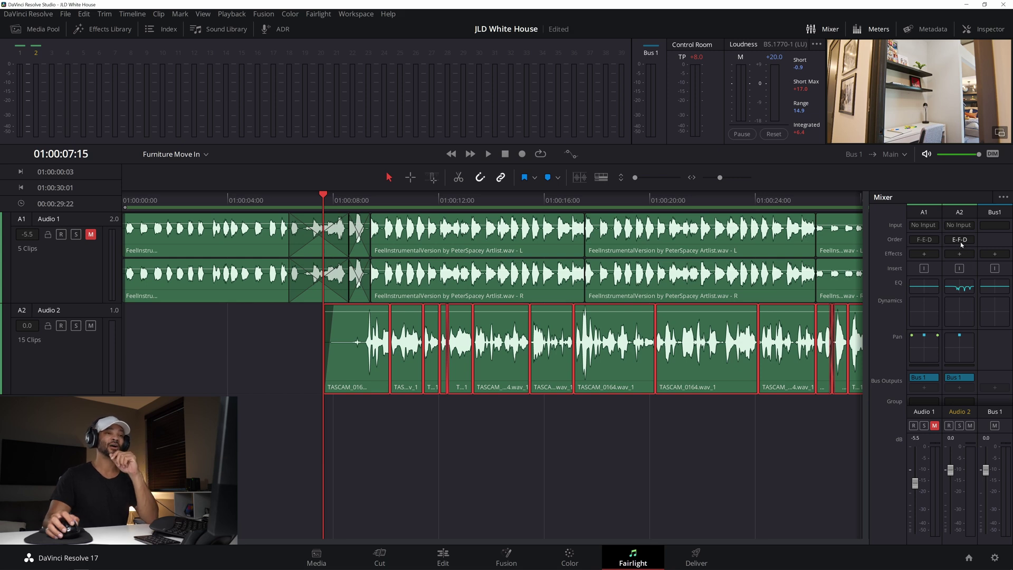
double_click(961, 288)
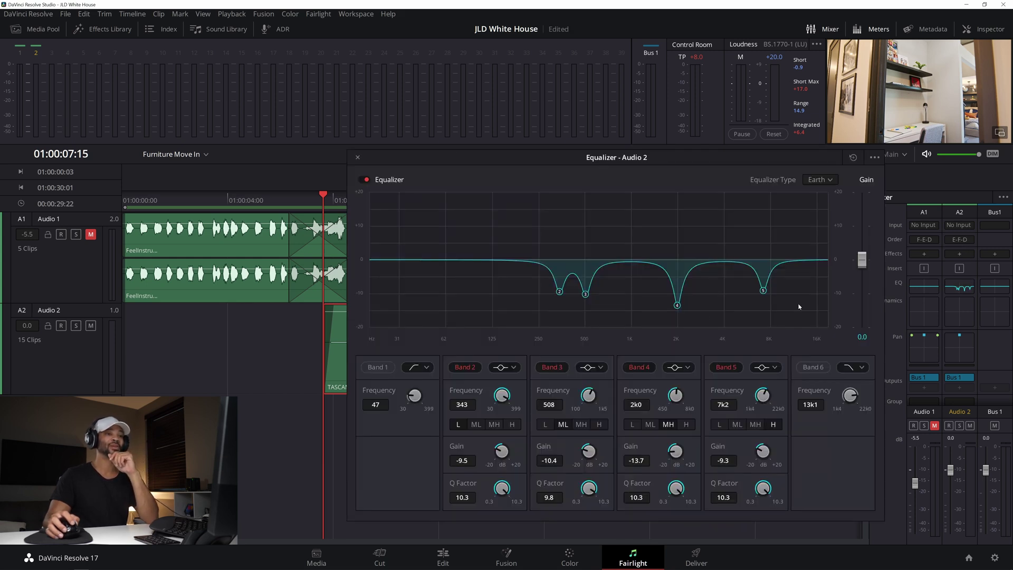
click(813, 367)
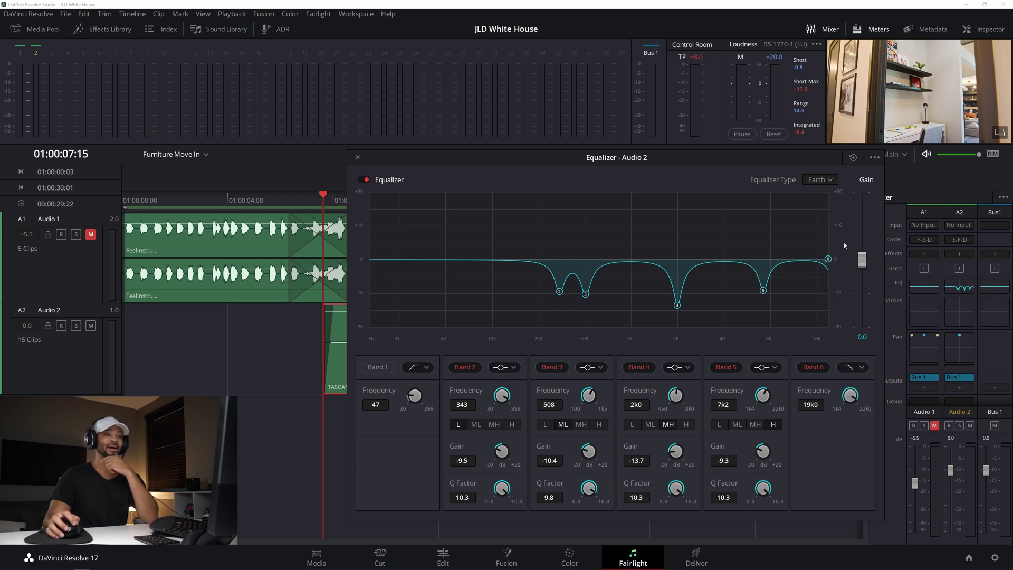
mouse_move(804, 258)
mouse_down()
mouse_move(824, 260)
mouse_move(793, 259)
mouse_move(815, 259)
mouse_up()
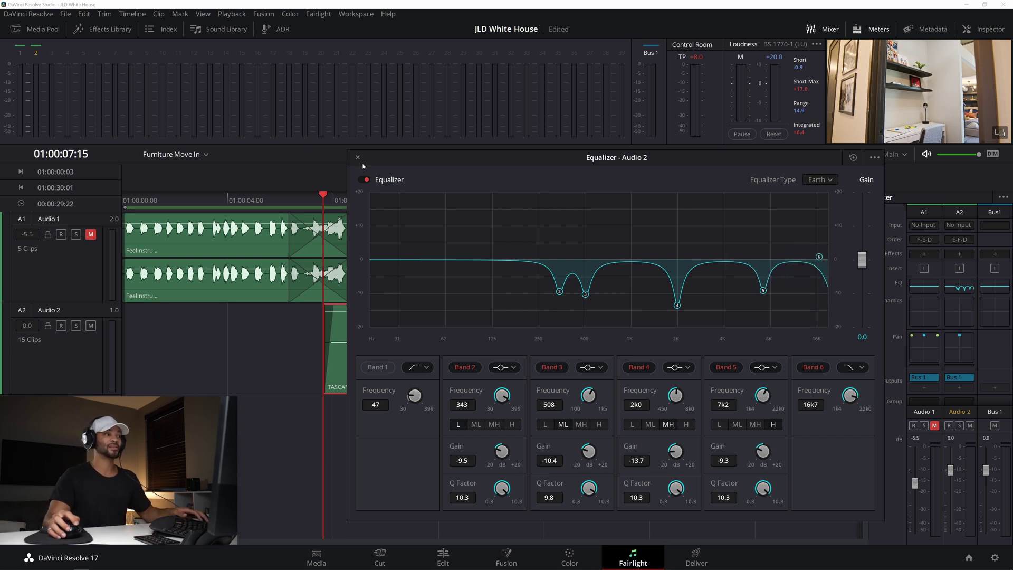
Lower band 6's frequency to 10k5 during playback, compare with the whole equalizer bypassed, and close the equalizer
drag(428, 157, 474, 117)
key(space)
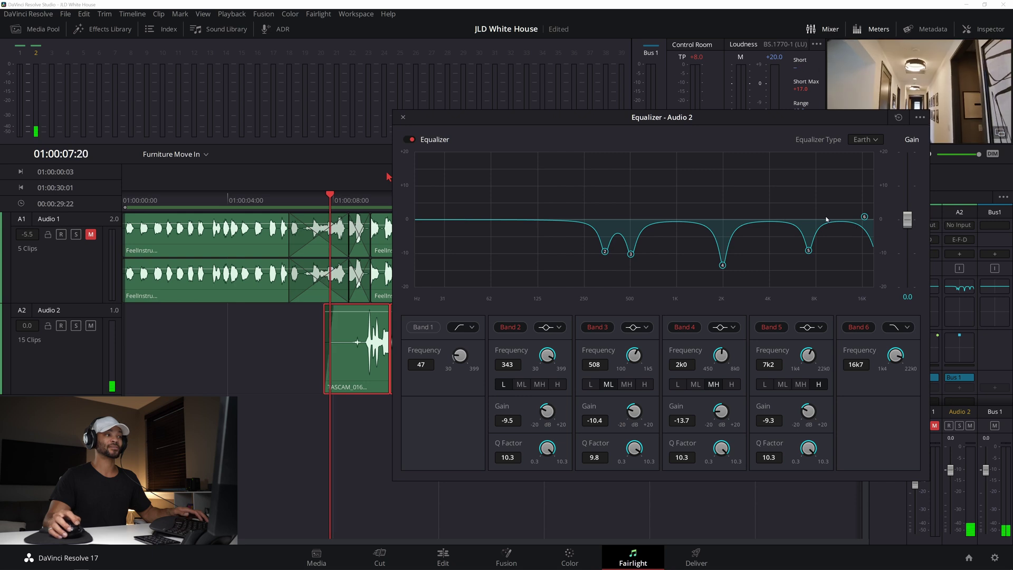
drag(864, 216, 833, 215)
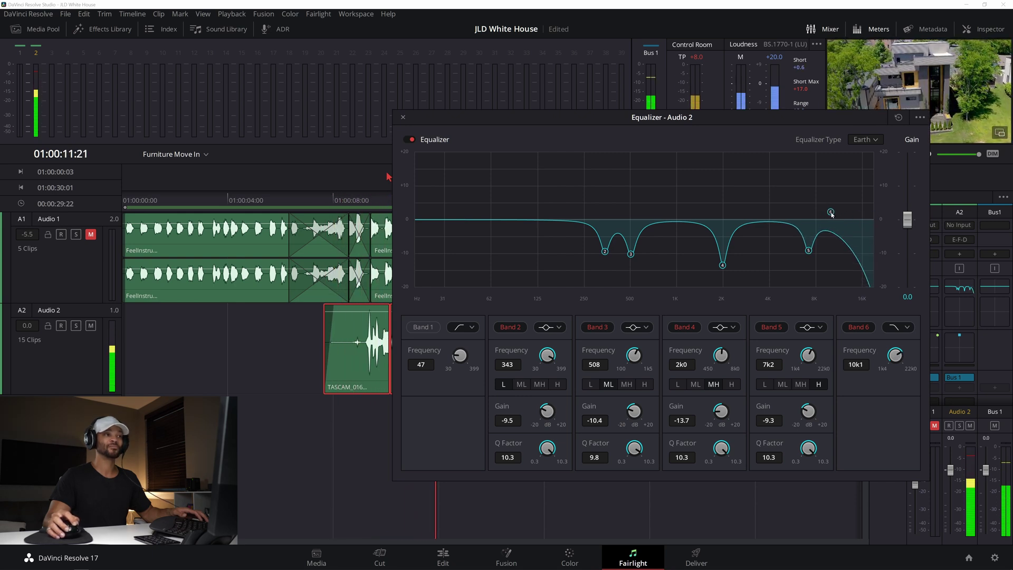
drag(833, 214, 834, 214)
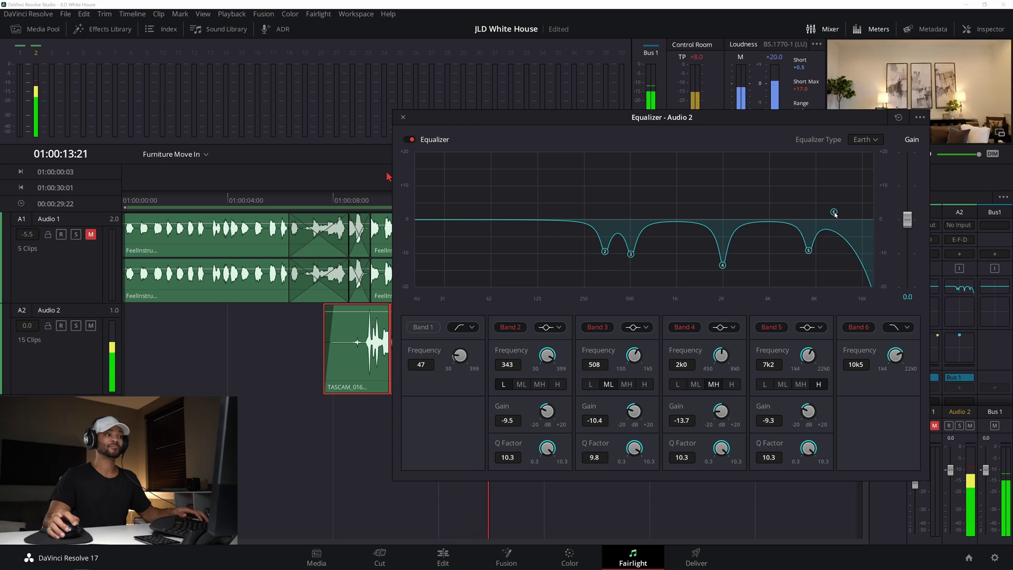
click(411, 140)
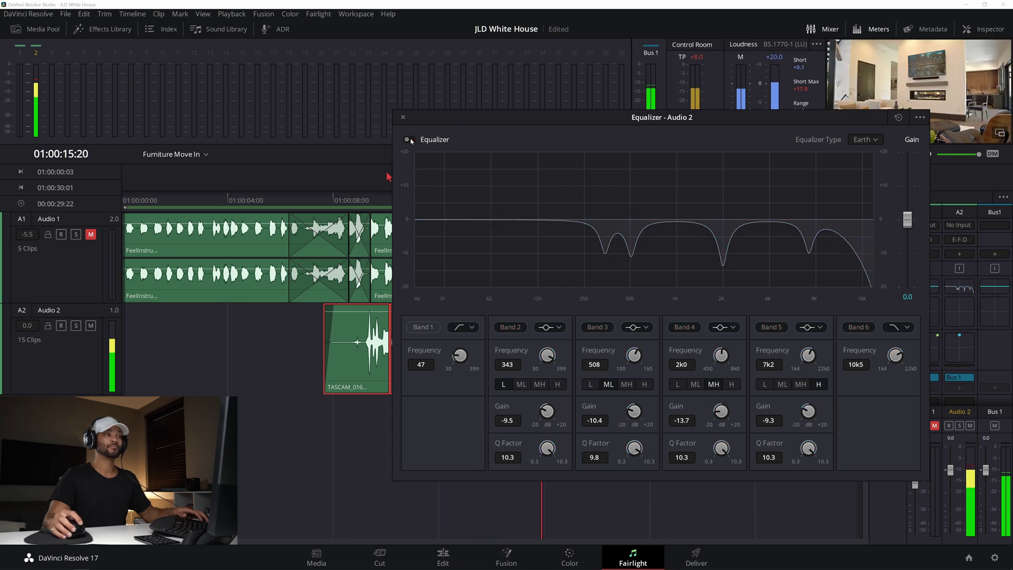
click(404, 117)
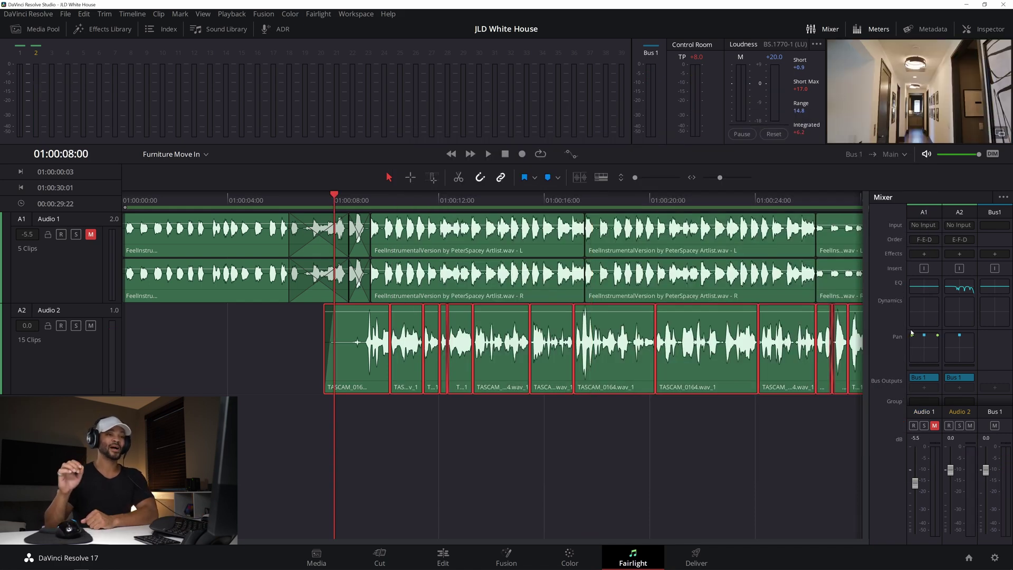
Add the Fairlight FX Noise Reduction effect to Audio 2 and move its window clear of the first voice clips
click(960, 253)
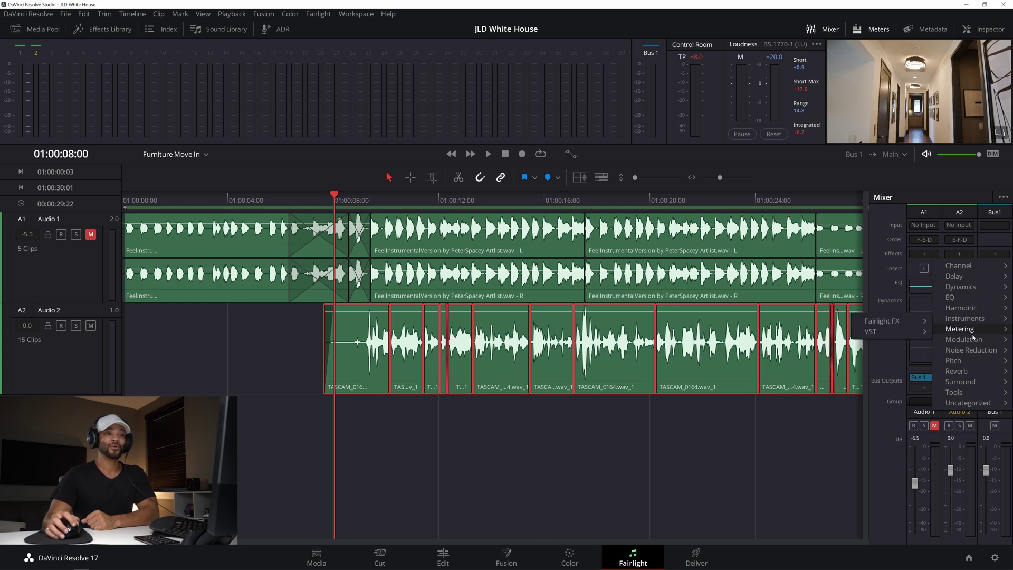
mouse_move(975, 351)
mouse_move(900, 351)
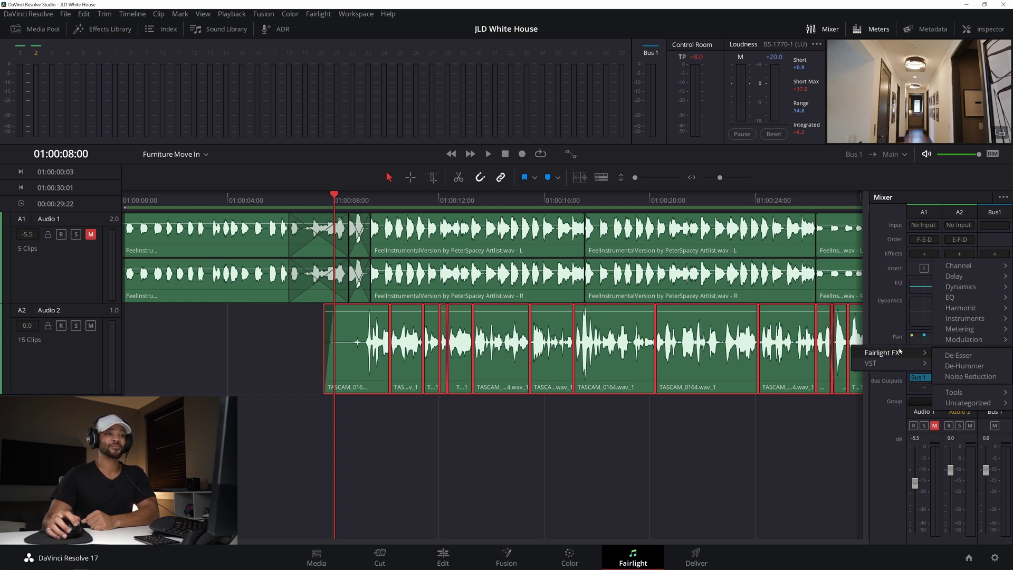
click(965, 377)
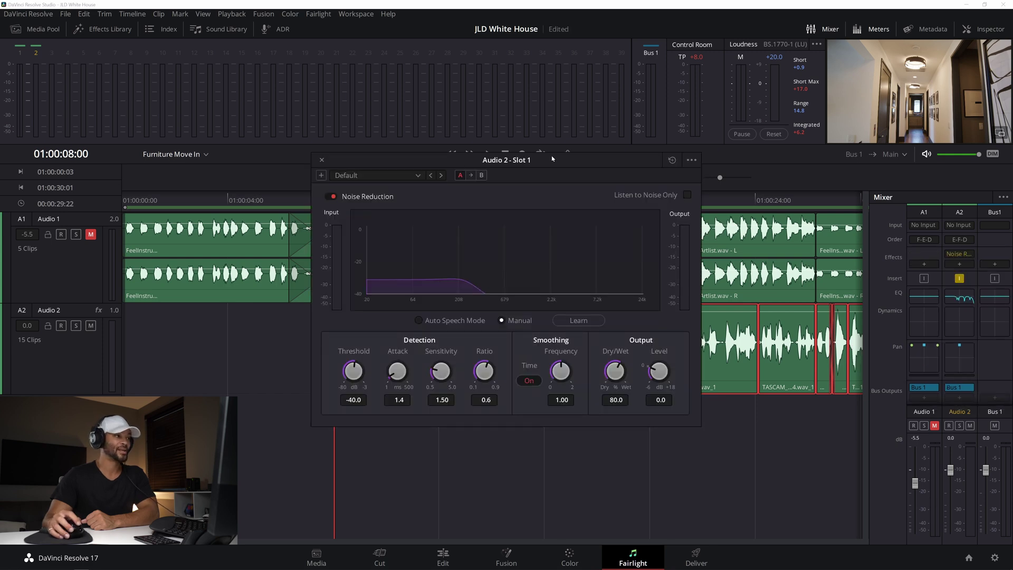
drag(716, 301, 788, 325)
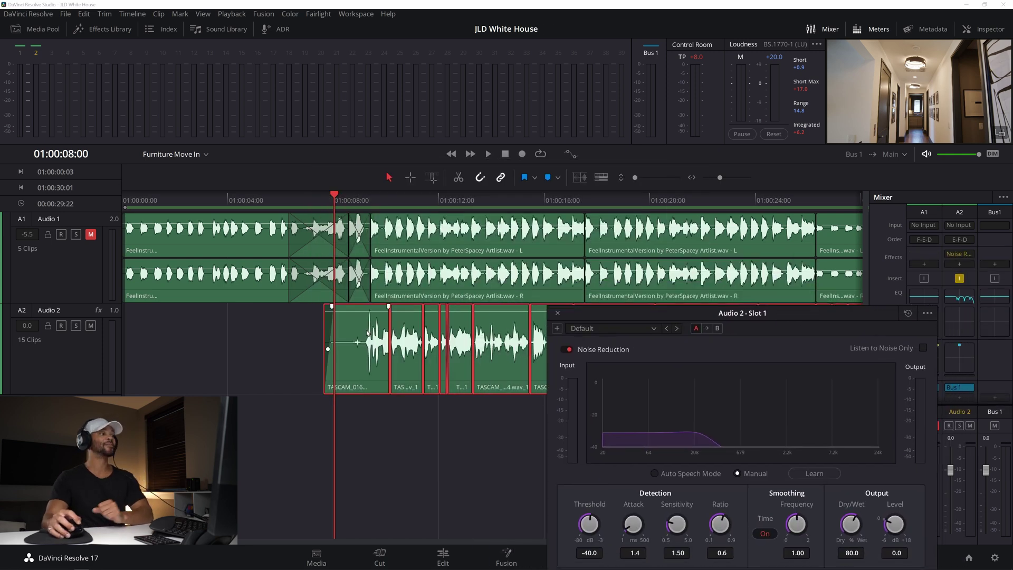
Remove the fade-in from the first voice clip and play its opening to hear the background noise
drag(331, 305, 324, 305)
click(324, 201)
key(space)
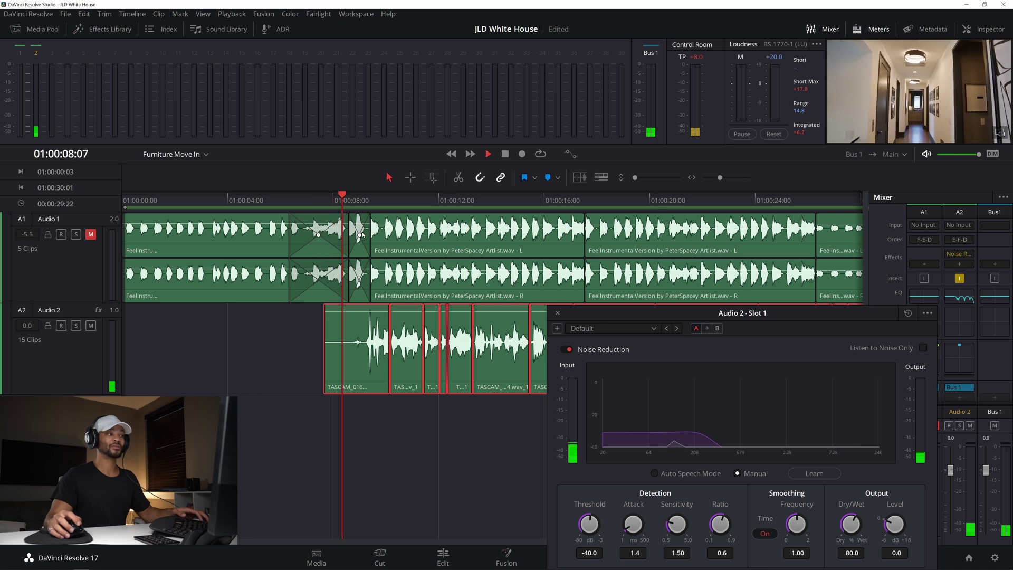
key(space)
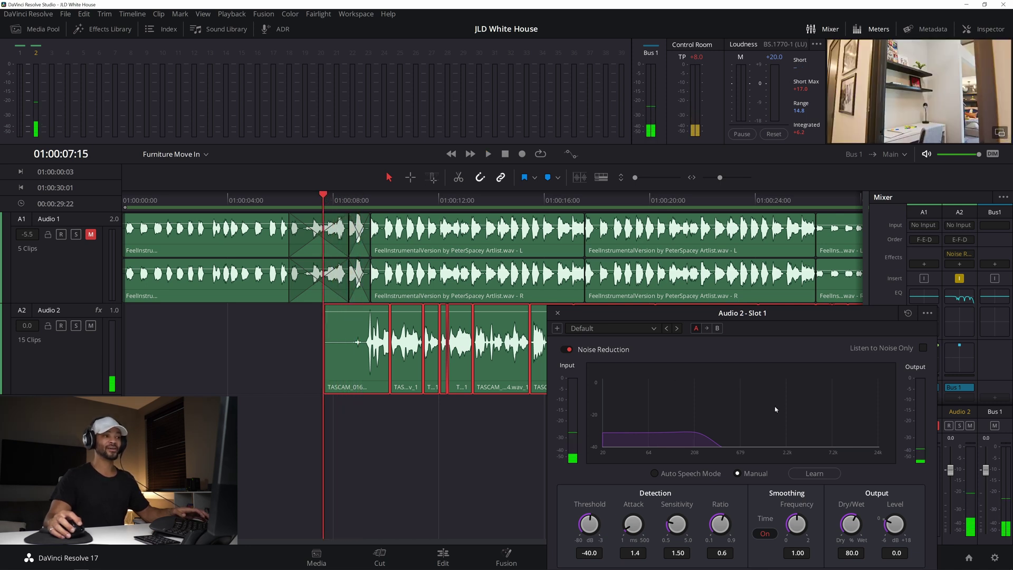
Have Noise Reduction learn the noise profile from the speech-free opening of the first voice clip
click(815, 474)
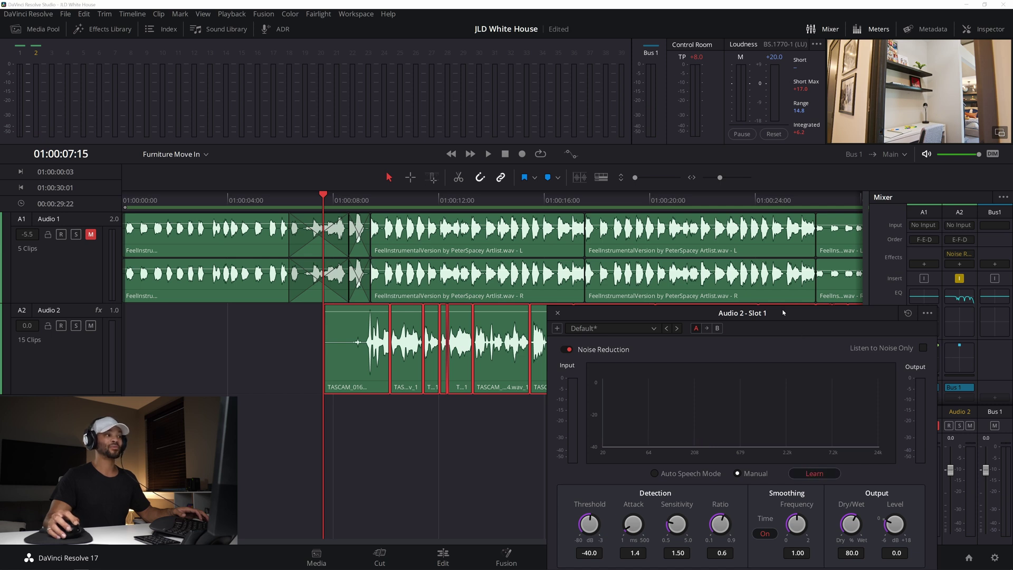
key(space)
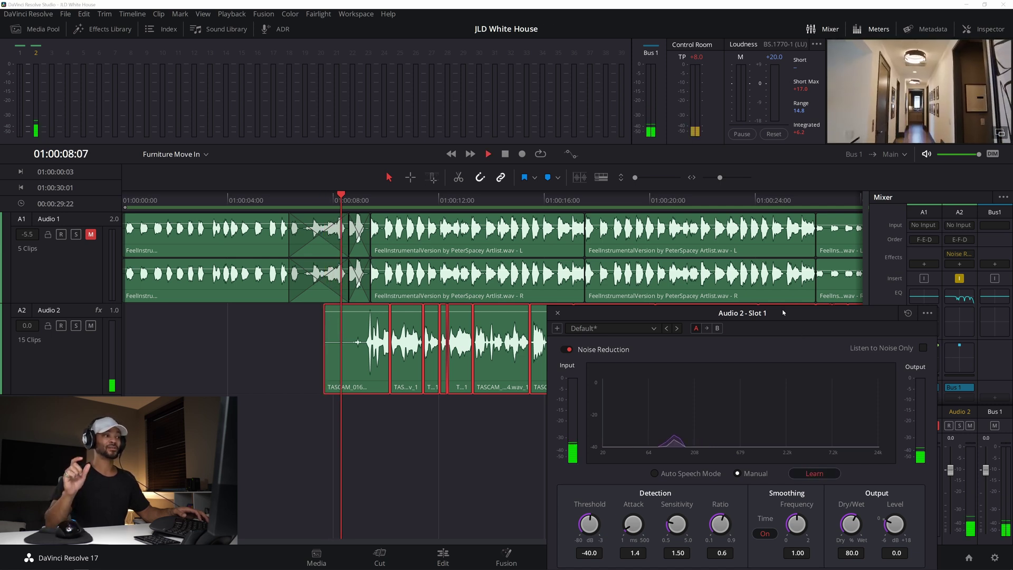
key(space)
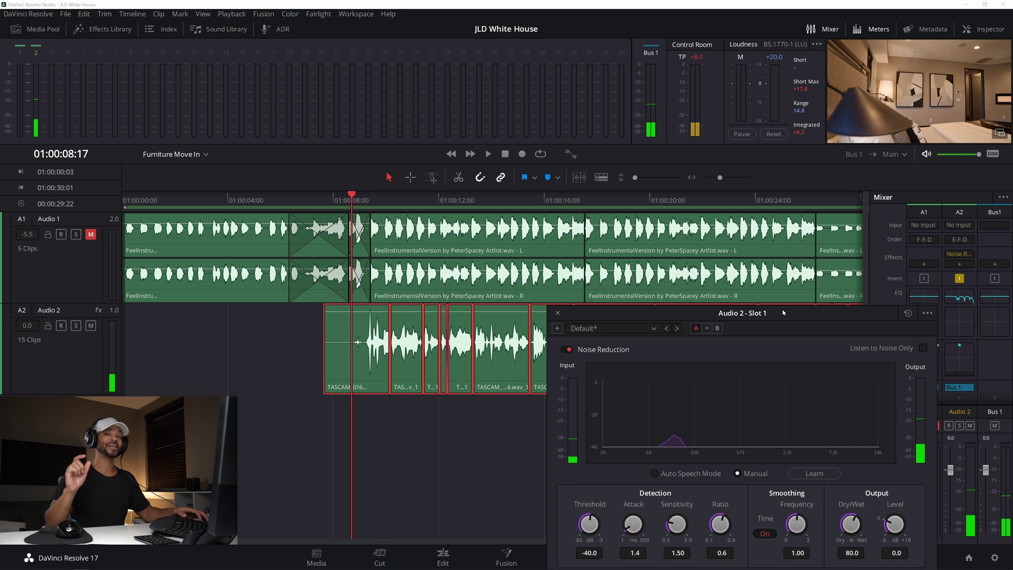
Play the voice with Noise Reduction active and then bypassed to compare the sound
drag(781, 311, 759, 226)
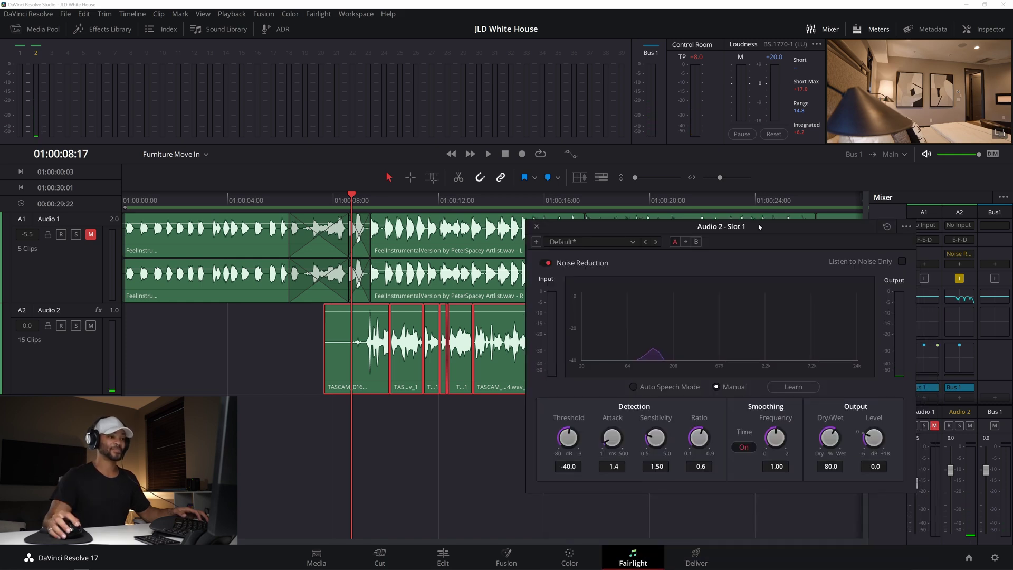
key(space)
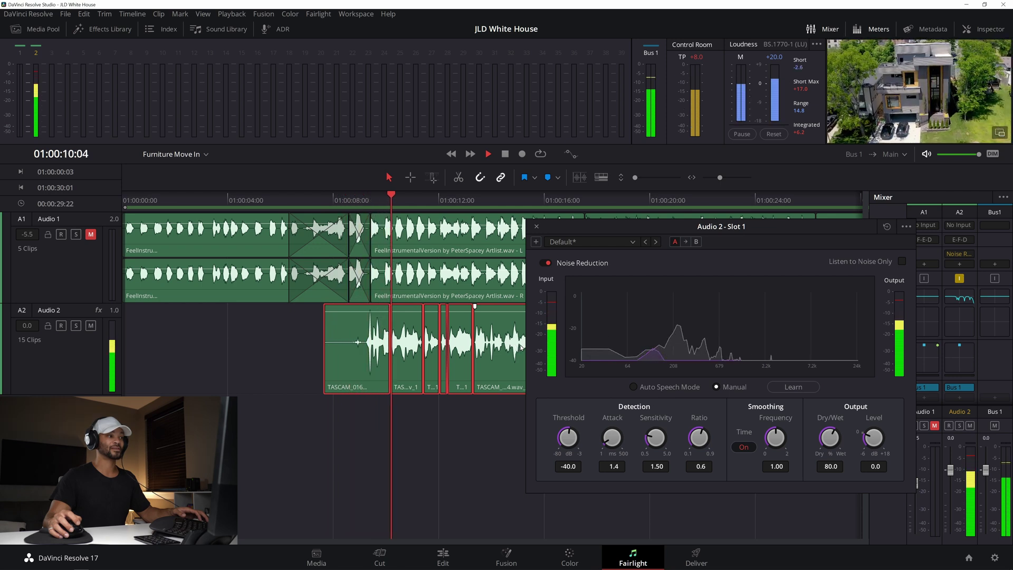
click(548, 262)
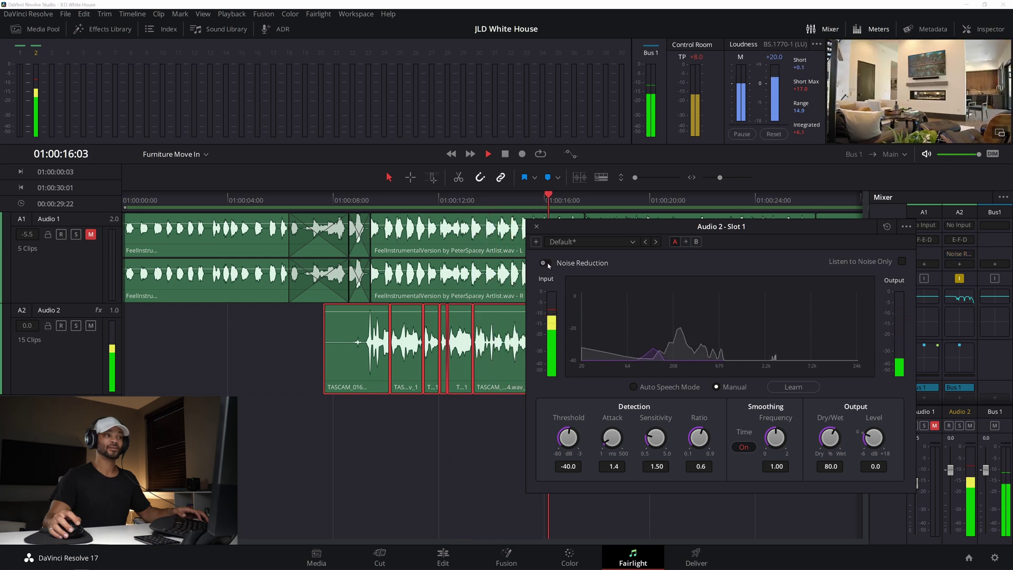
Re-enable Noise Reduction on Audio 2 and return the playhead to the opening of the first voice clip
click(547, 264)
click(324, 200)
click(343, 200)
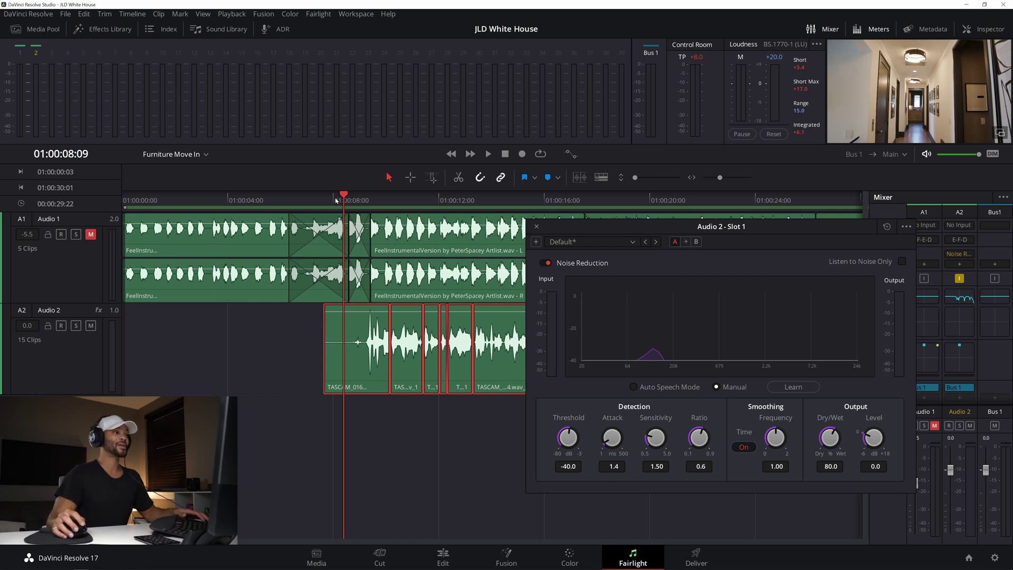
click(337, 200)
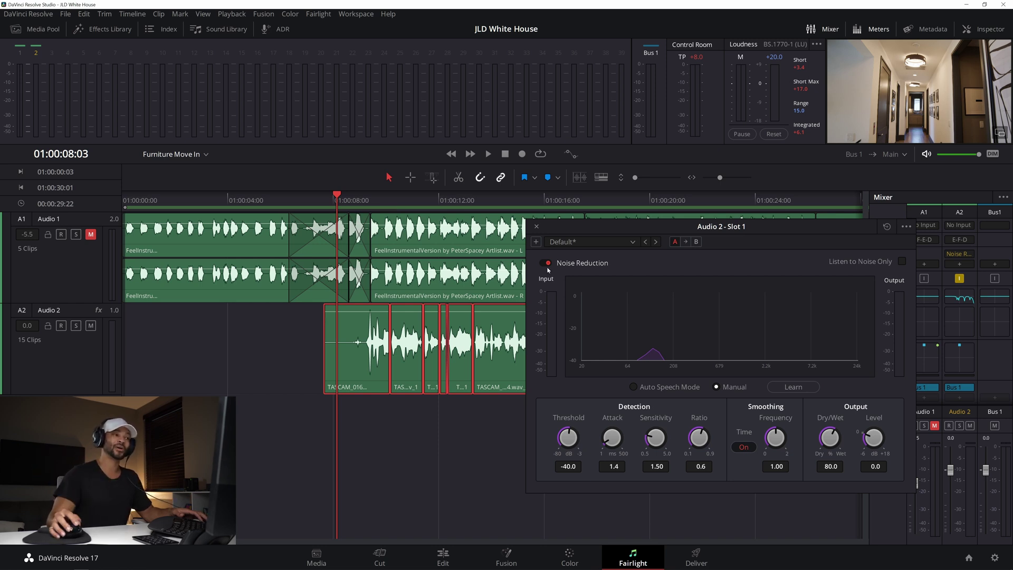
Play the voice while switching Noise Reduction off and back on to compare, then close the effect window
key(space)
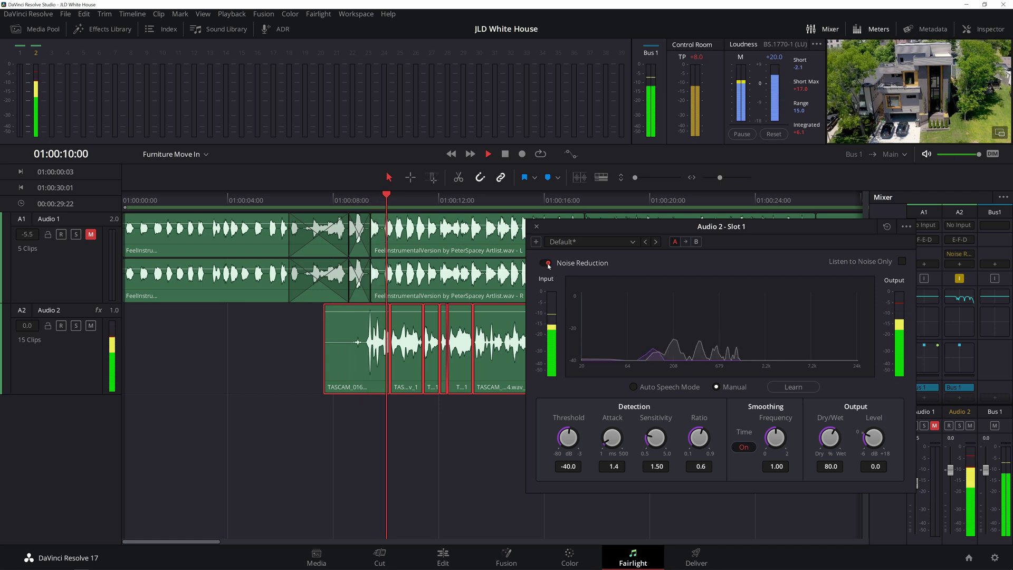
click(549, 267)
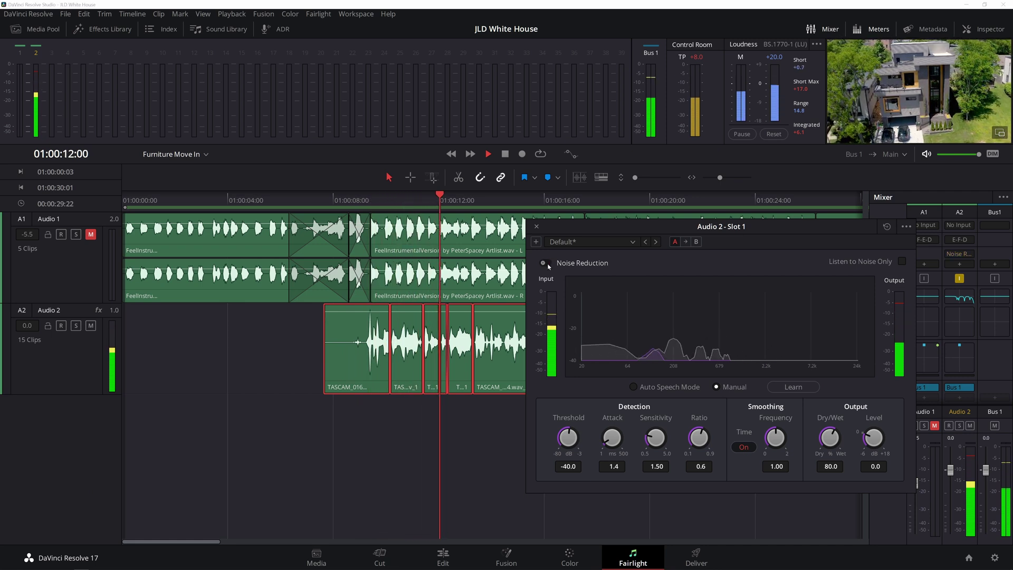
click(549, 266)
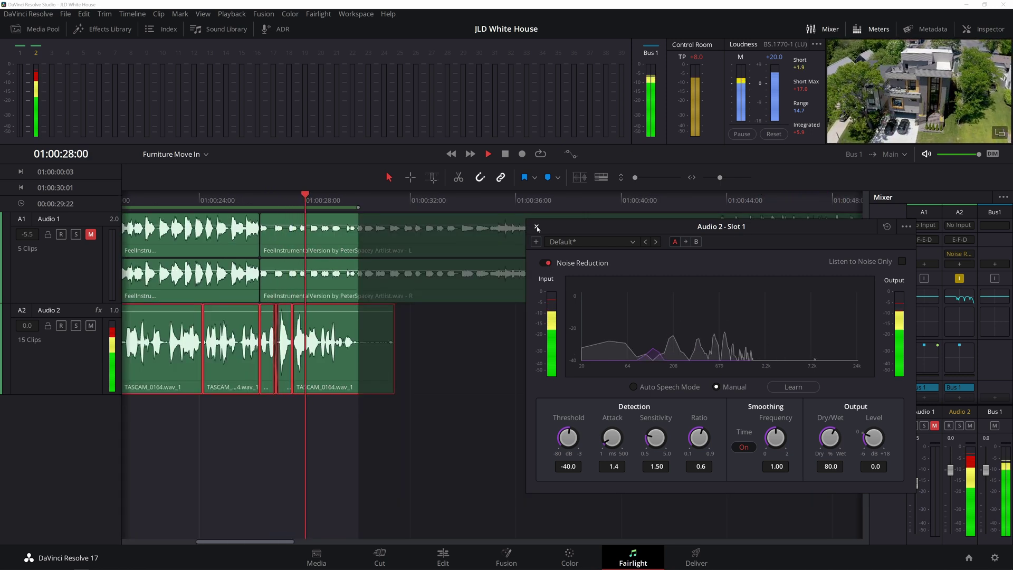
key(space)
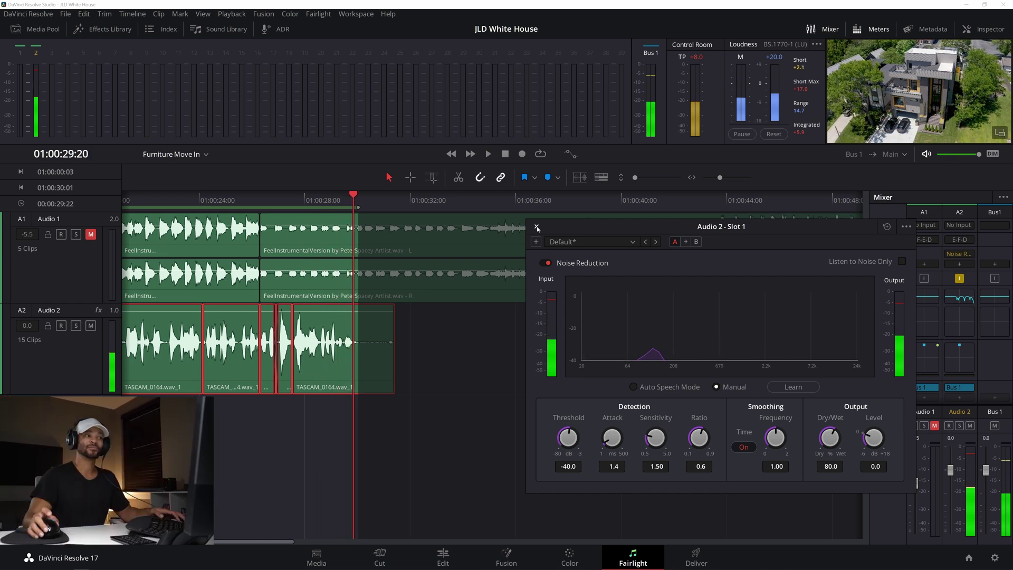
click(537, 228)
Open the Dynamics settings of Audio 2, enable the expander/gate section and set it to Gate
scroll(566, 413, left, 6)
scroll(566, 413, left, 2)
click(194, 200)
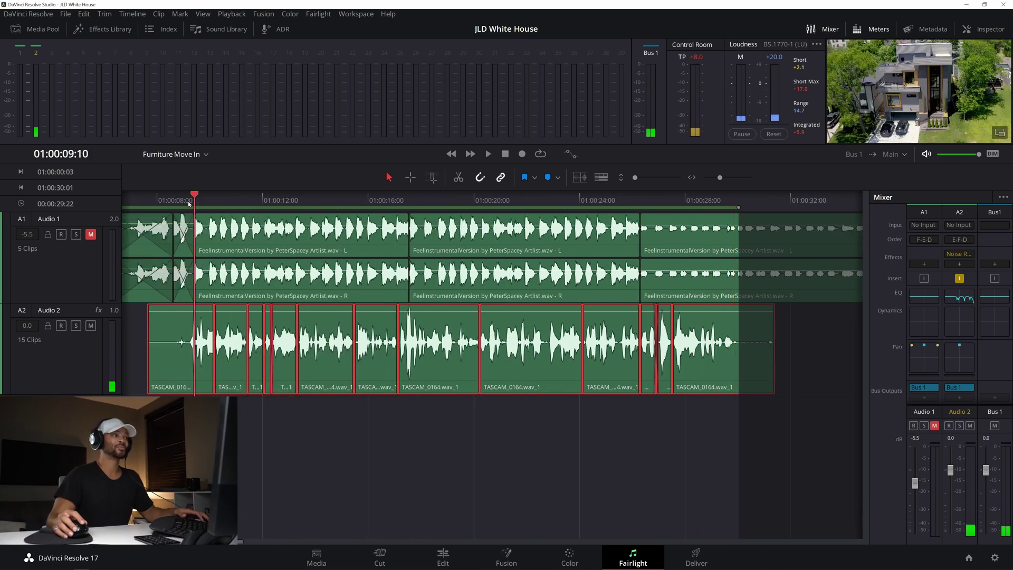
double_click(961, 323)
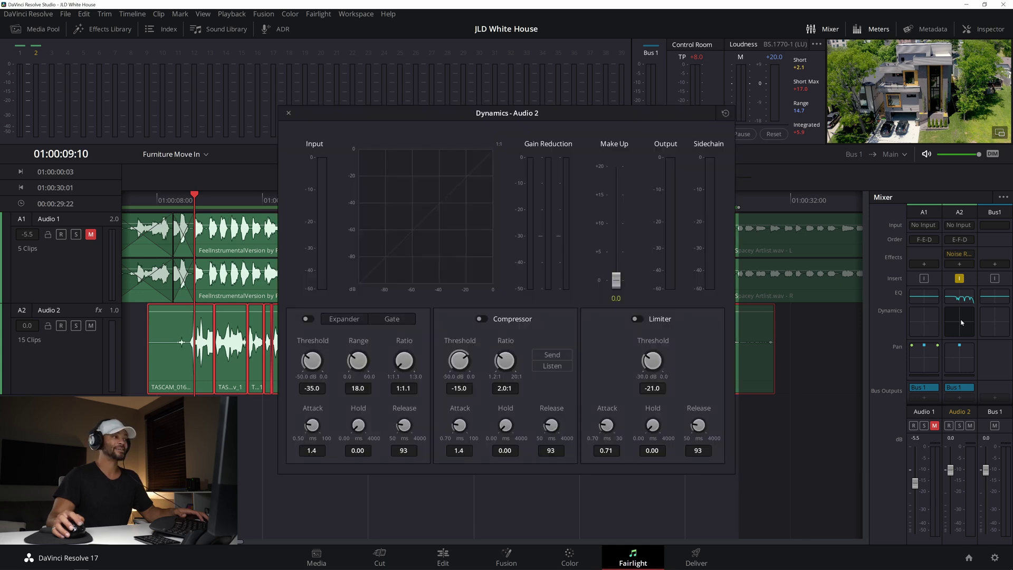
click(307, 319)
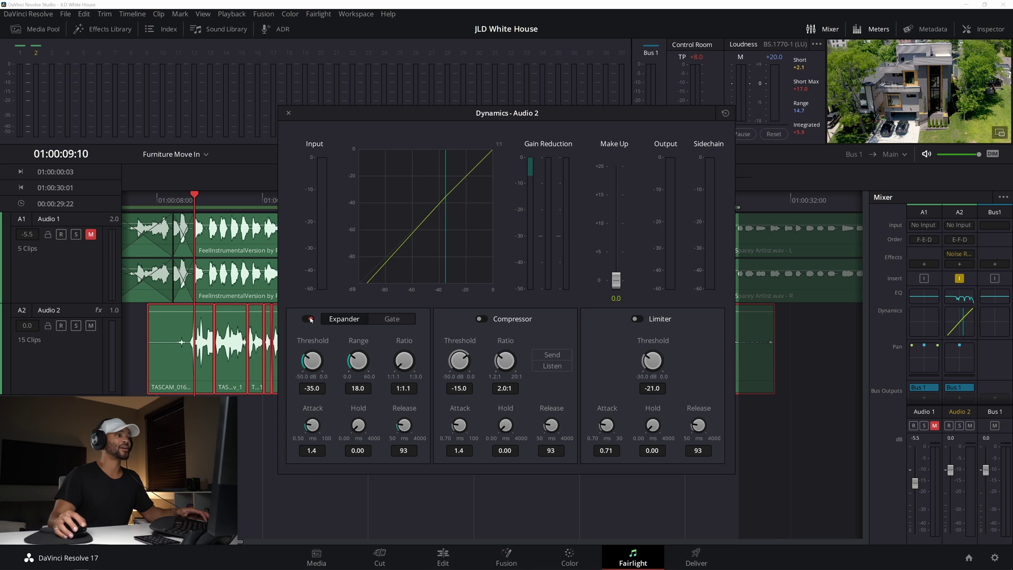
click(396, 319)
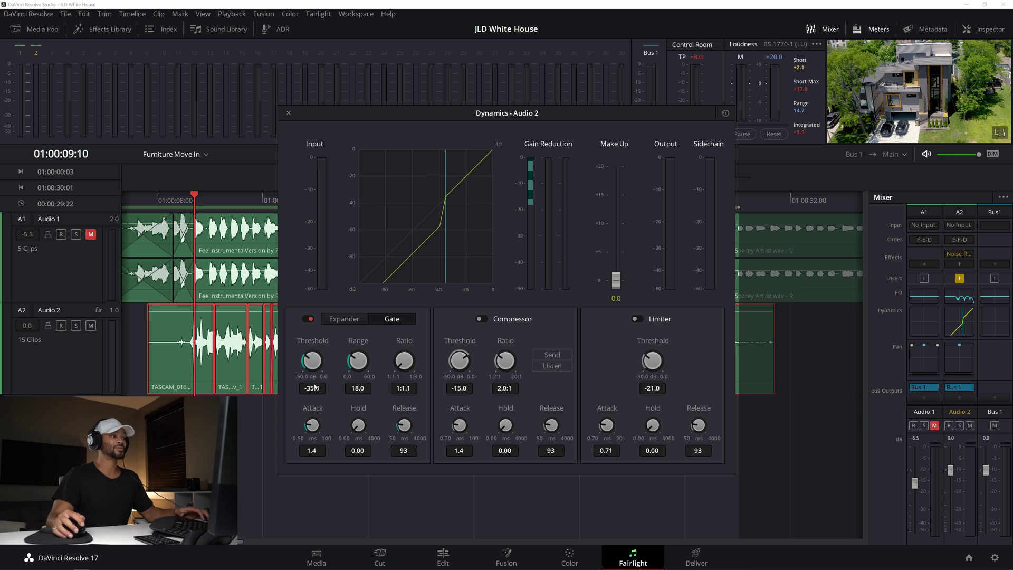
Move the Dynamics window clear of the first voice clips and play the voice from its start through the gate
click(159, 204)
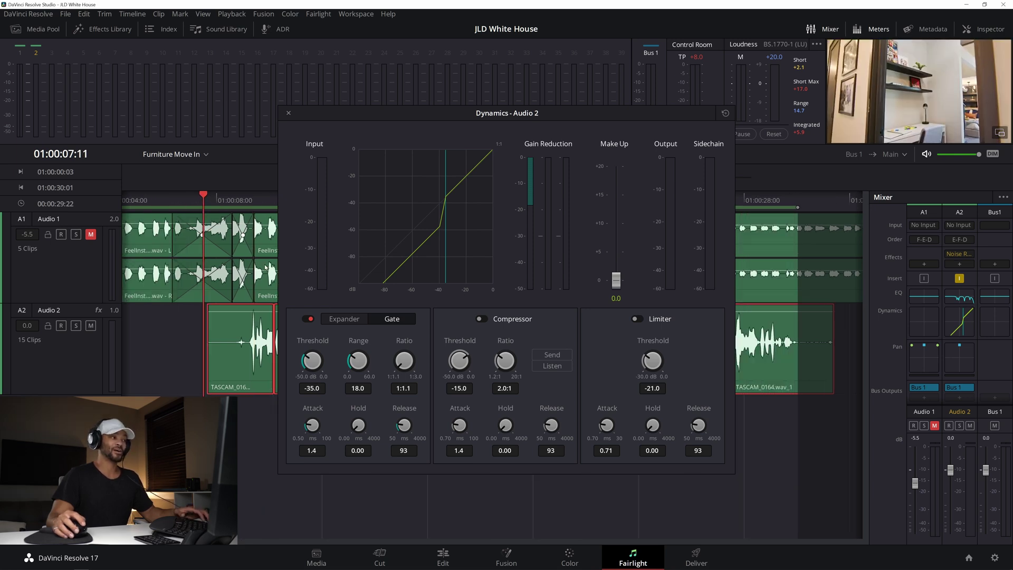
key(space)
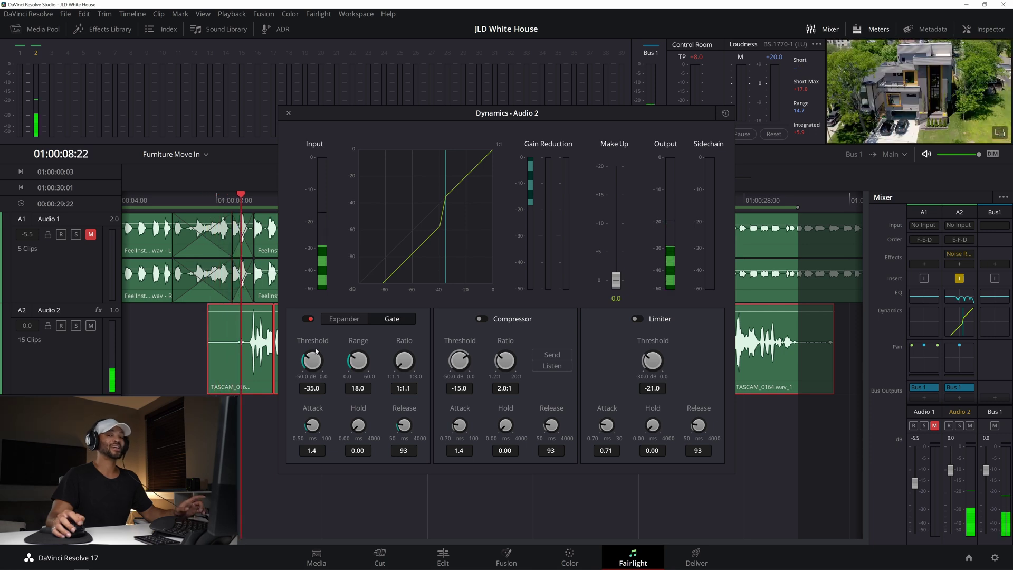
drag(368, 118, 476, 109)
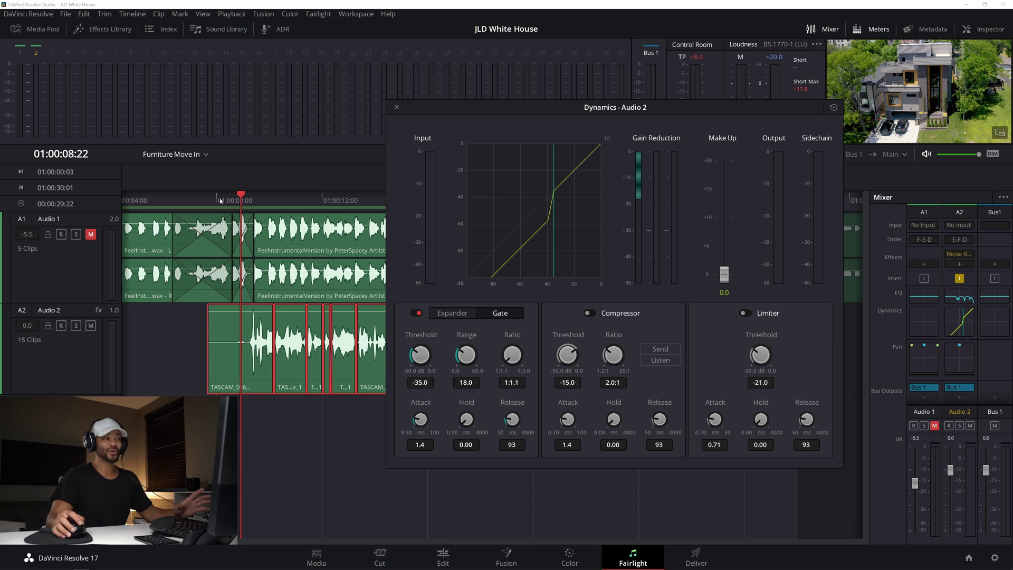
click(205, 203)
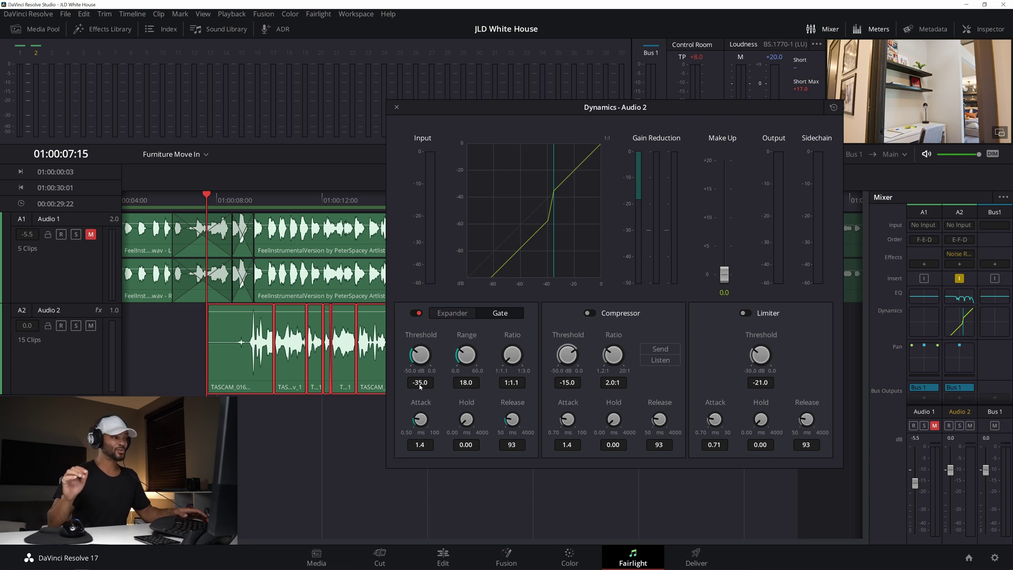
key(space)
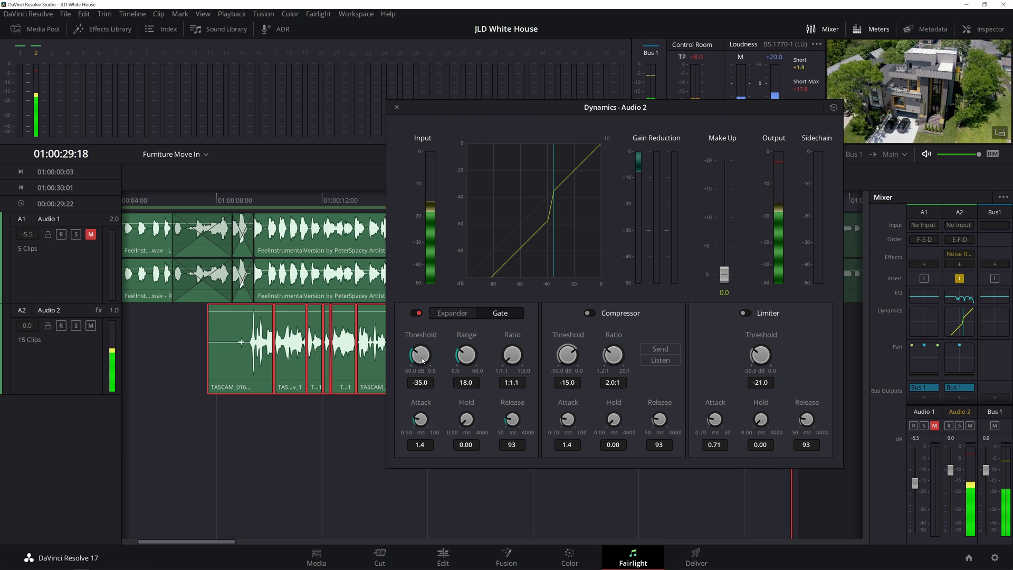
Move the Dynamics window away from the end of the timeline and replay the final voice clips through the gate
drag(527, 108, 621, 55)
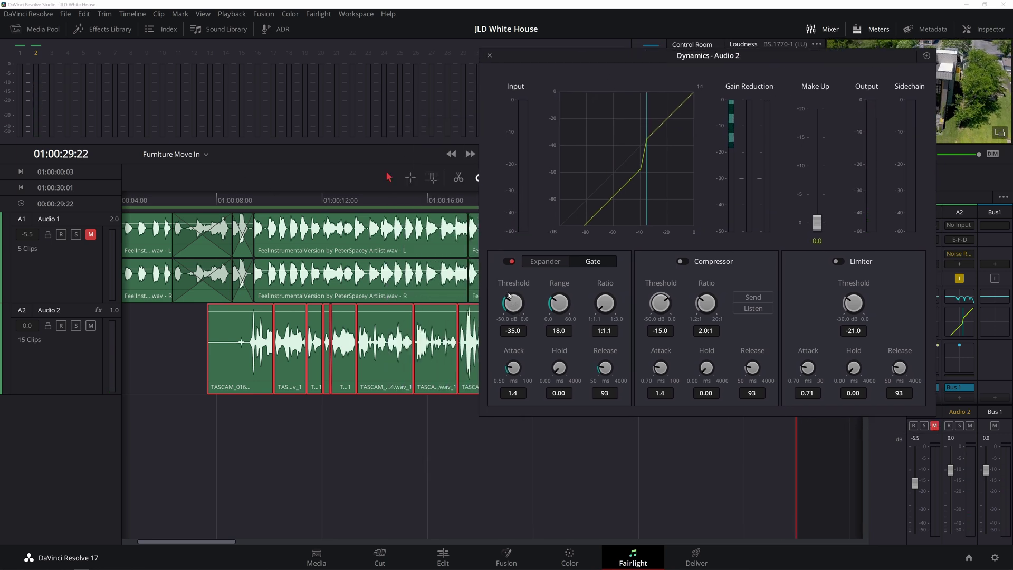
drag(673, 63, 324, 103)
drag(746, 199, 736, 200)
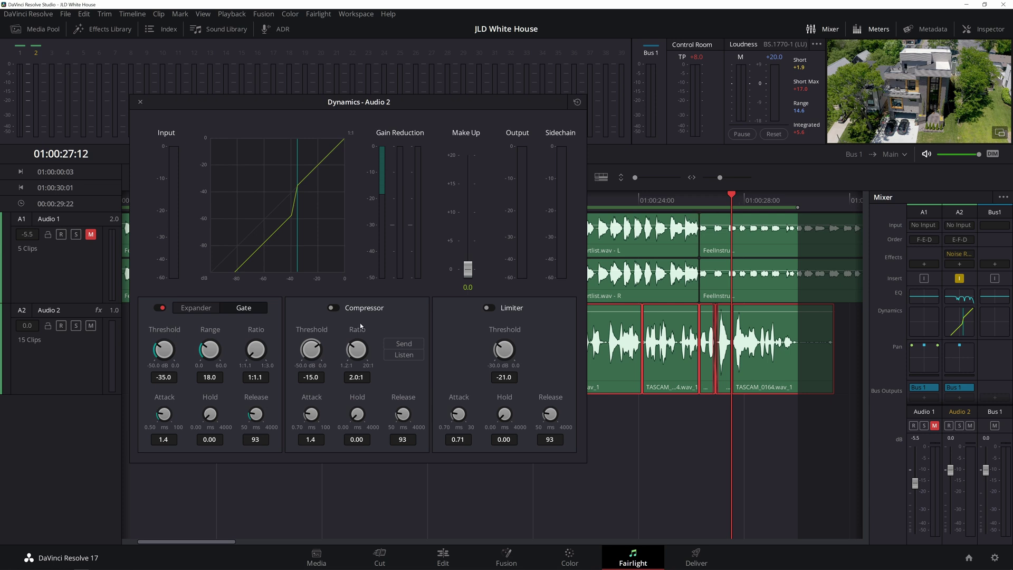
key(space)
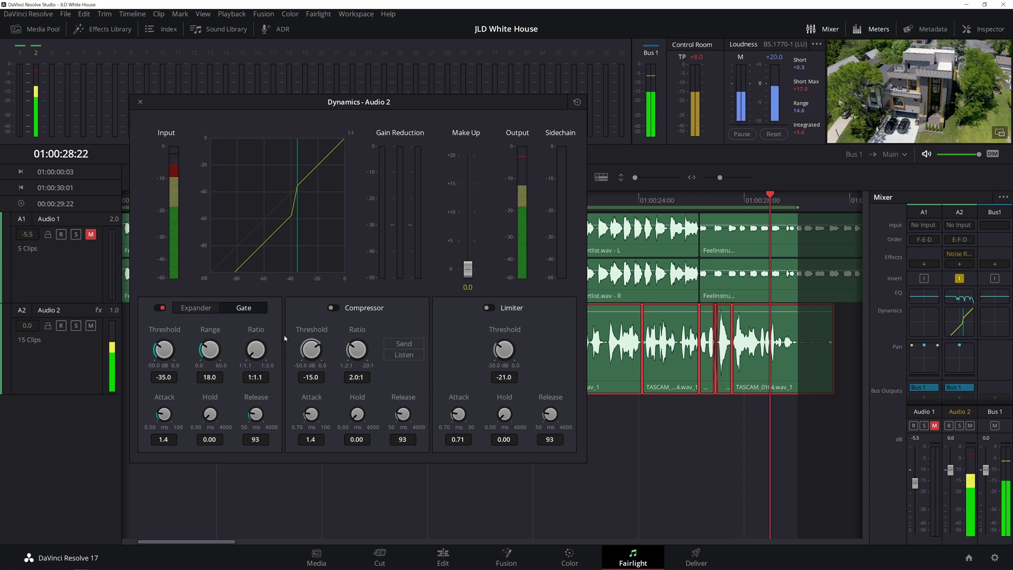
click(708, 202)
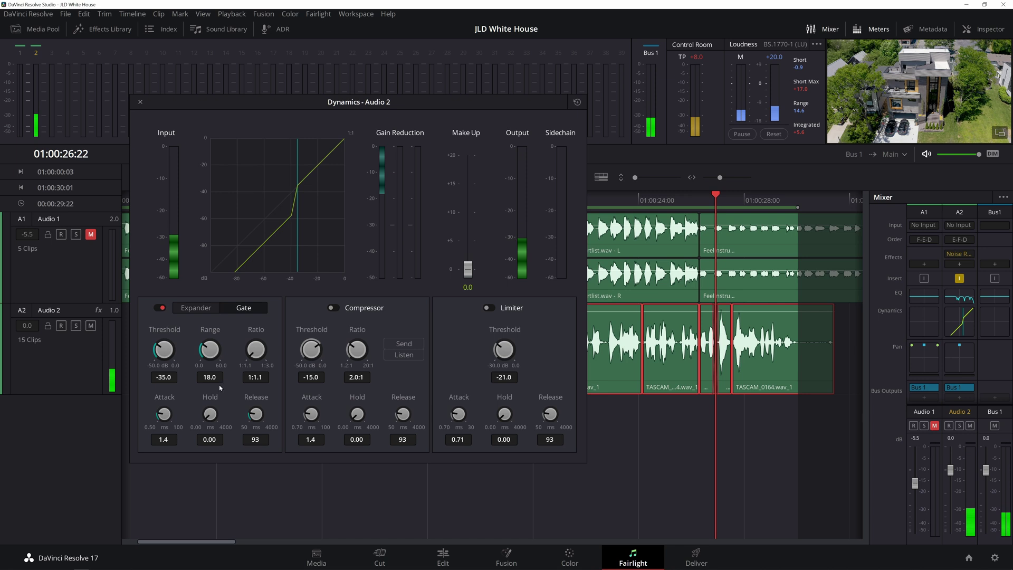
Lower the gate threshold to -42.3 dB while replaying the voice opening, then close Dynamics and listen through to the end
drag(338, 104, 598, 122)
click(207, 202)
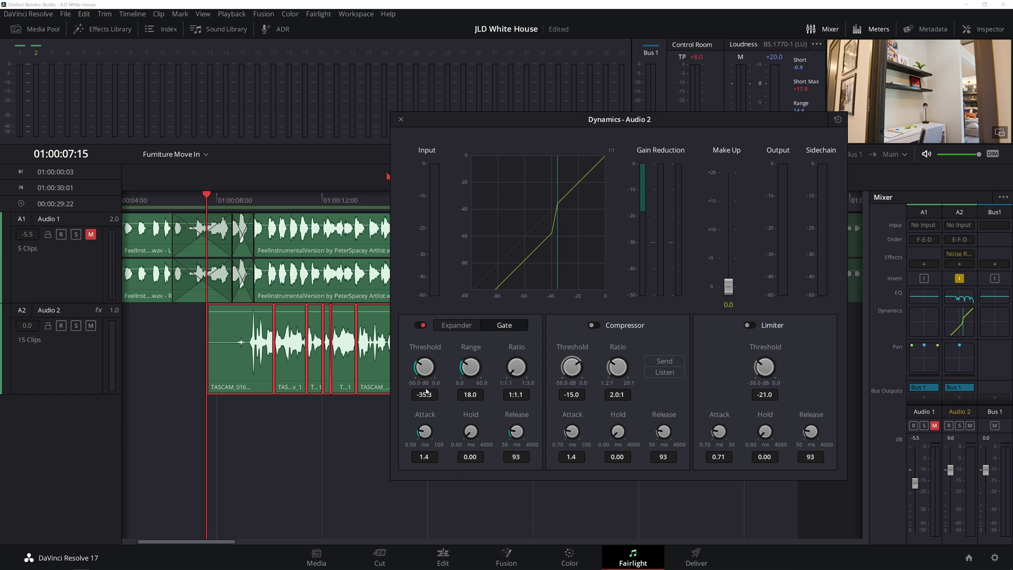
key(space)
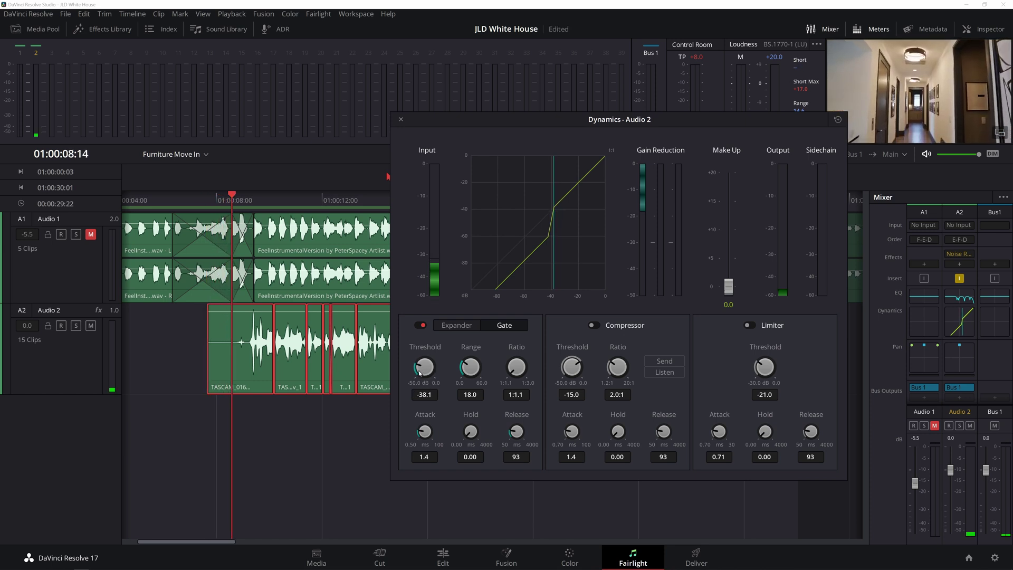
key(space)
key(space)
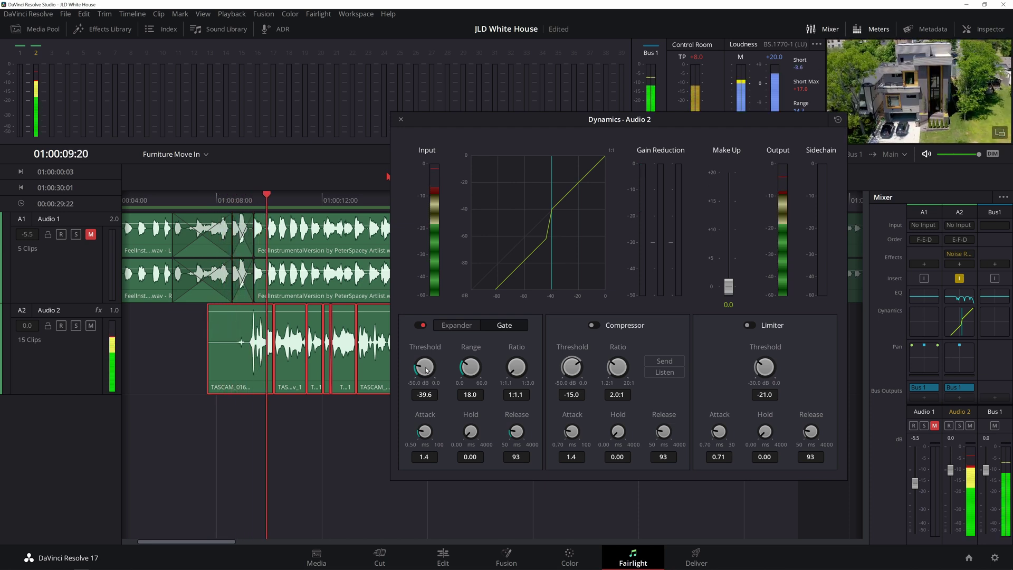
key(space)
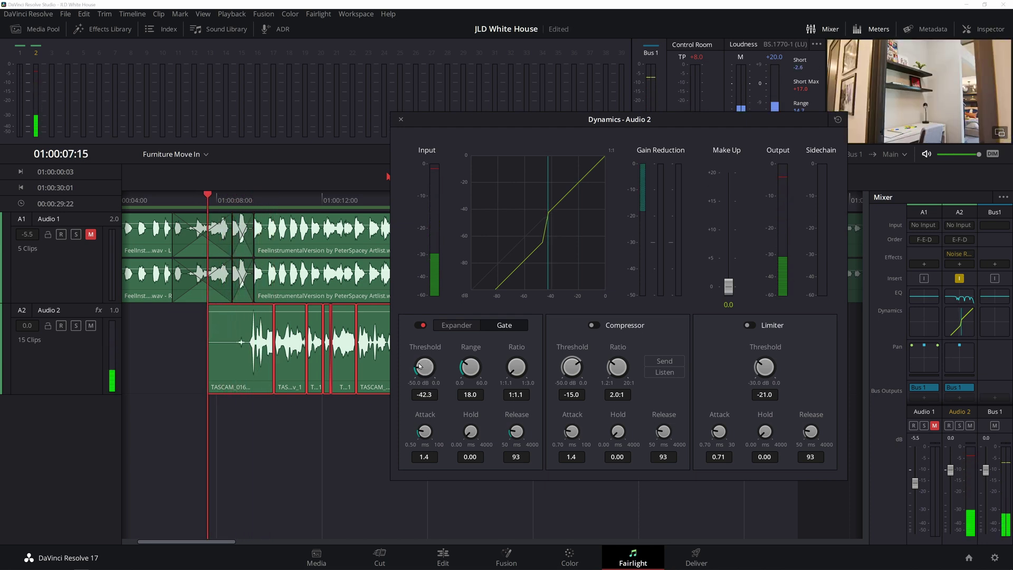
key(space)
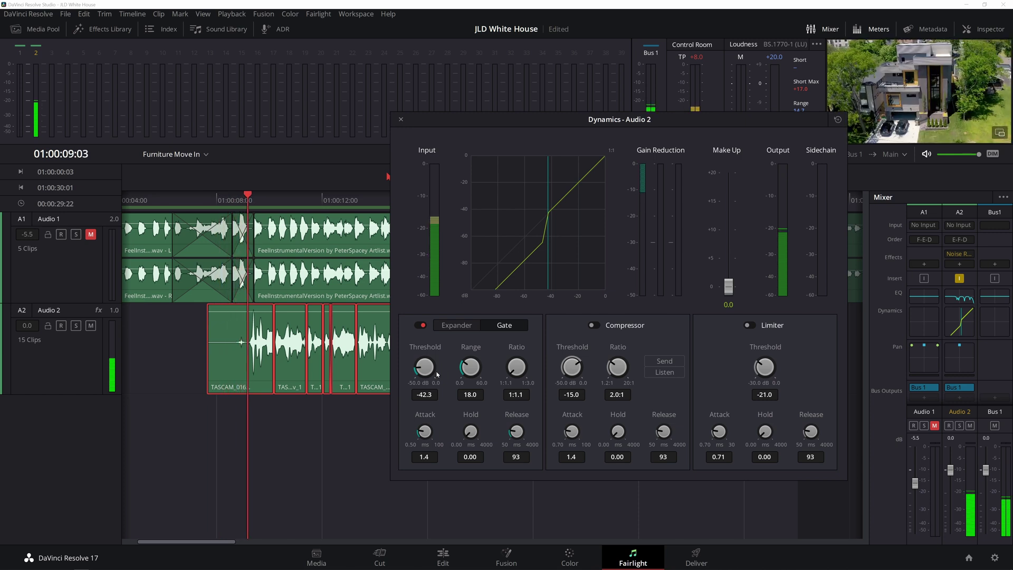
click(401, 120)
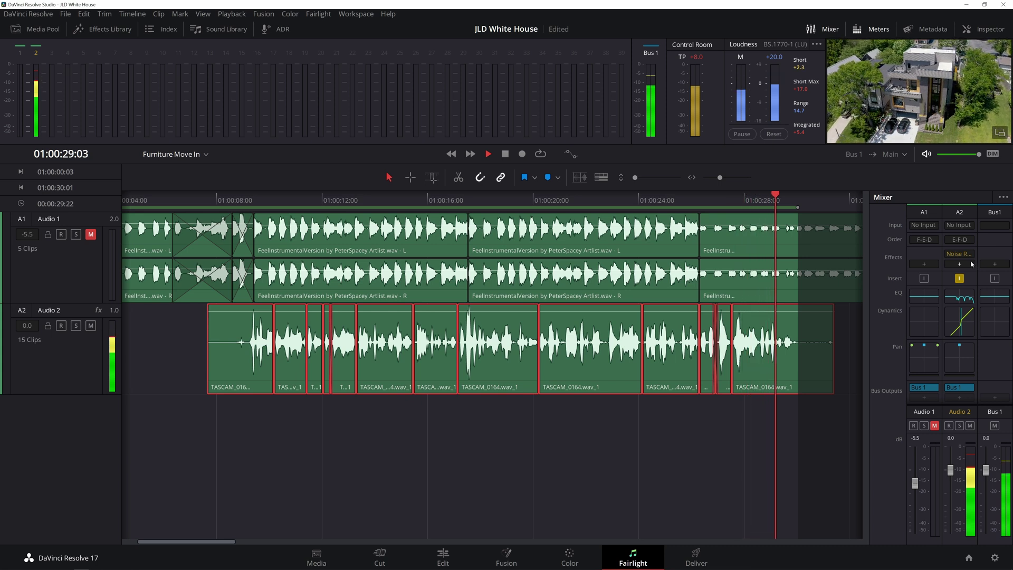
key(space)
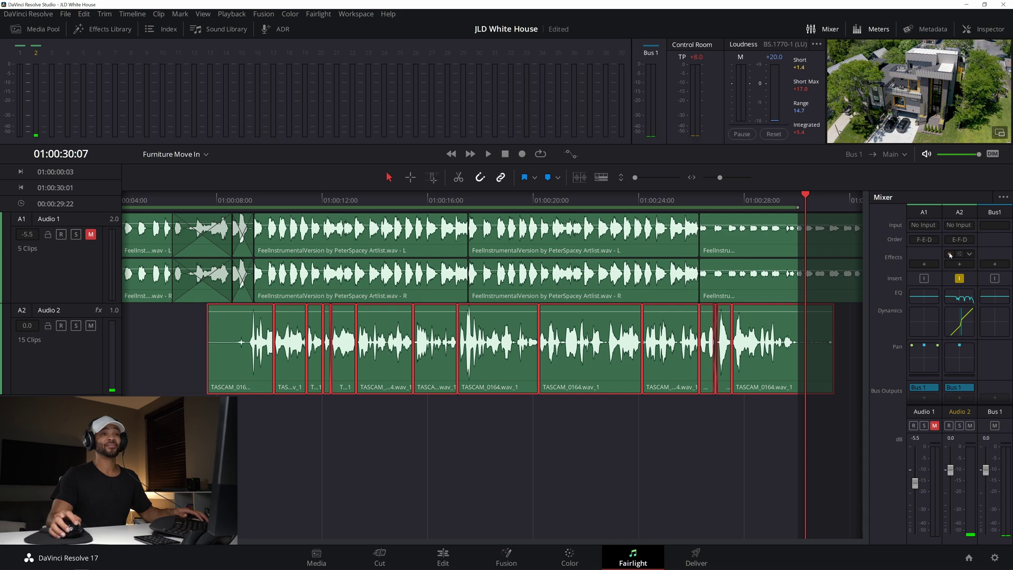
Bypass Noise Reduction, the equalizer and the gate on Audio 2 and play the unprocessed voice from its start
double_click(959, 299)
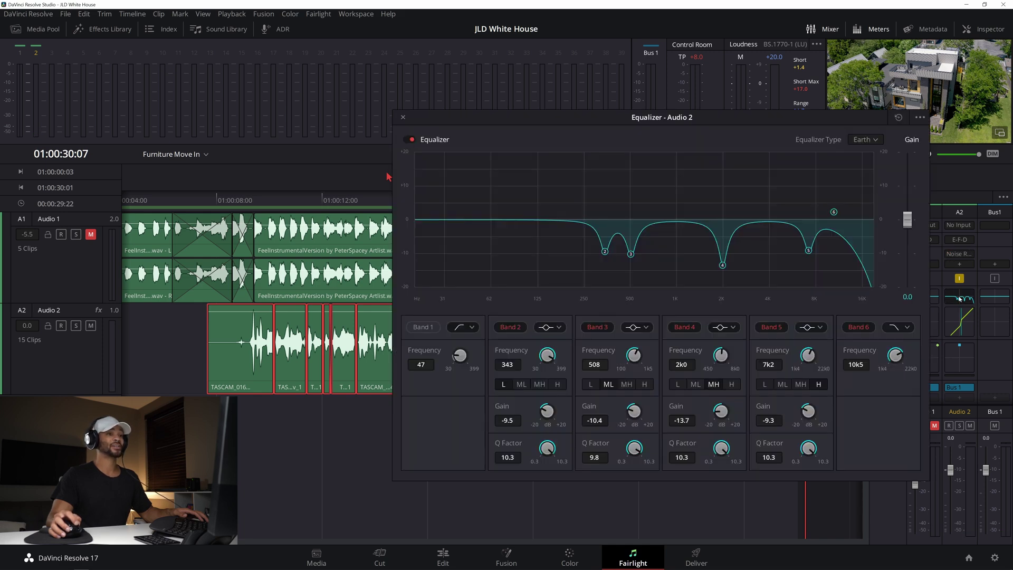
click(402, 117)
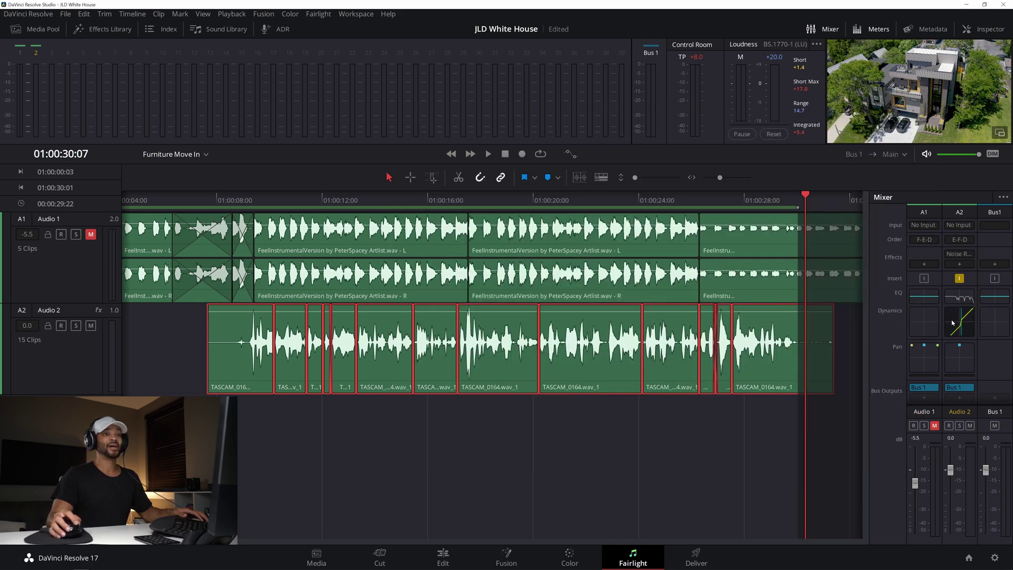
double_click(959, 322)
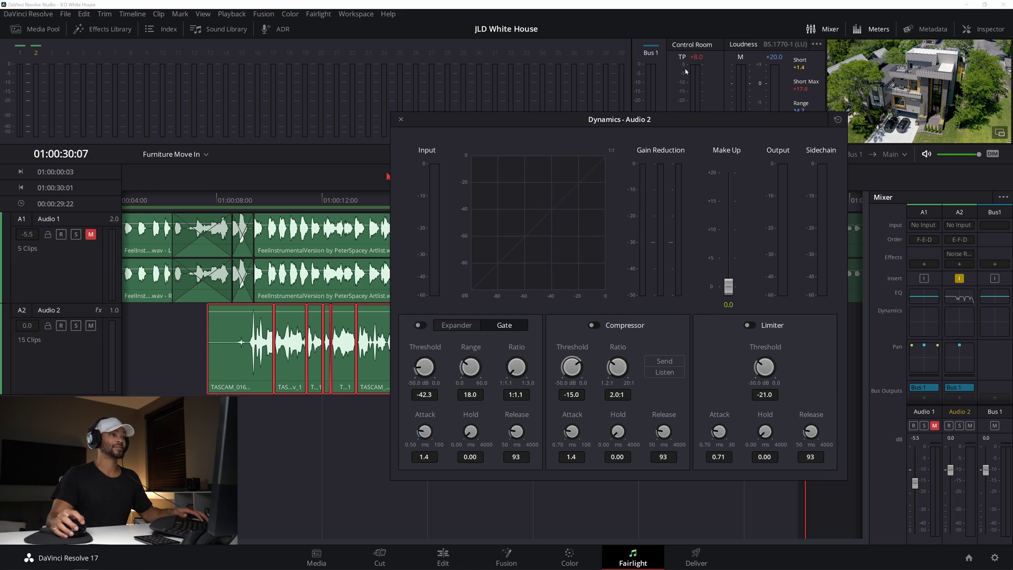
click(400, 121)
drag(234, 208, 207, 208)
key(space)
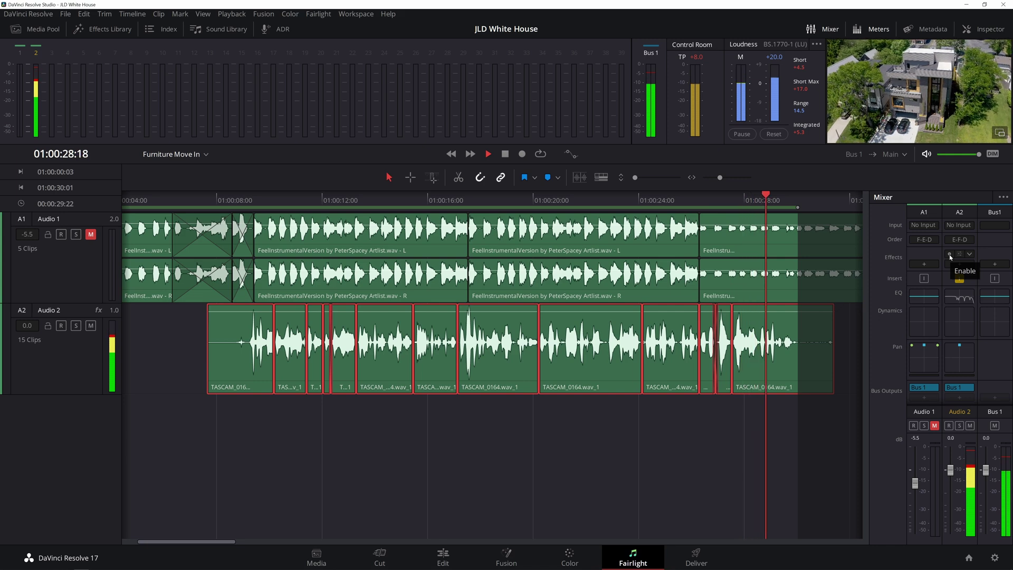
Re-enable Noise Reduction and the equalizer on Audio 2
click(949, 254)
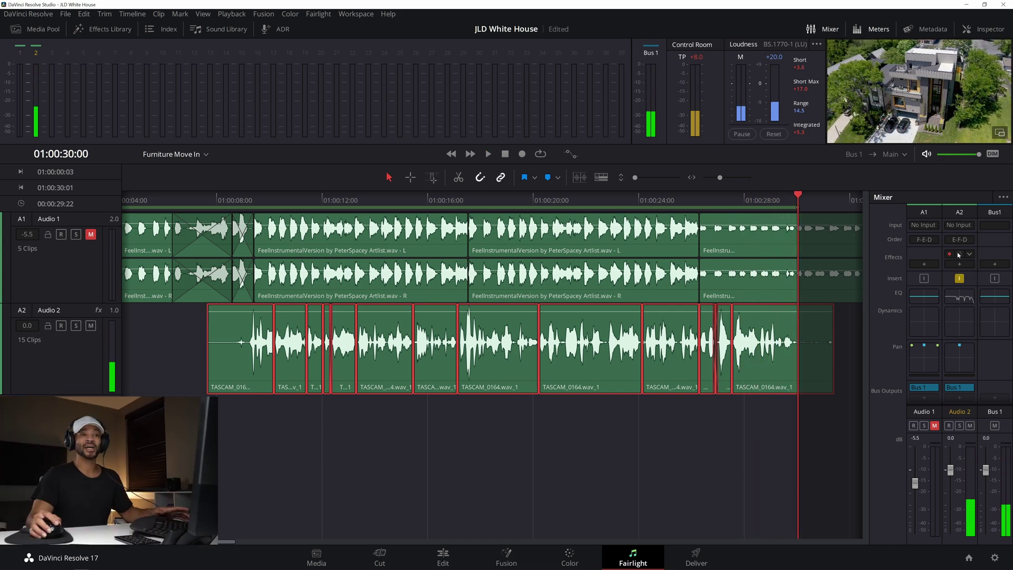
double_click(961, 300)
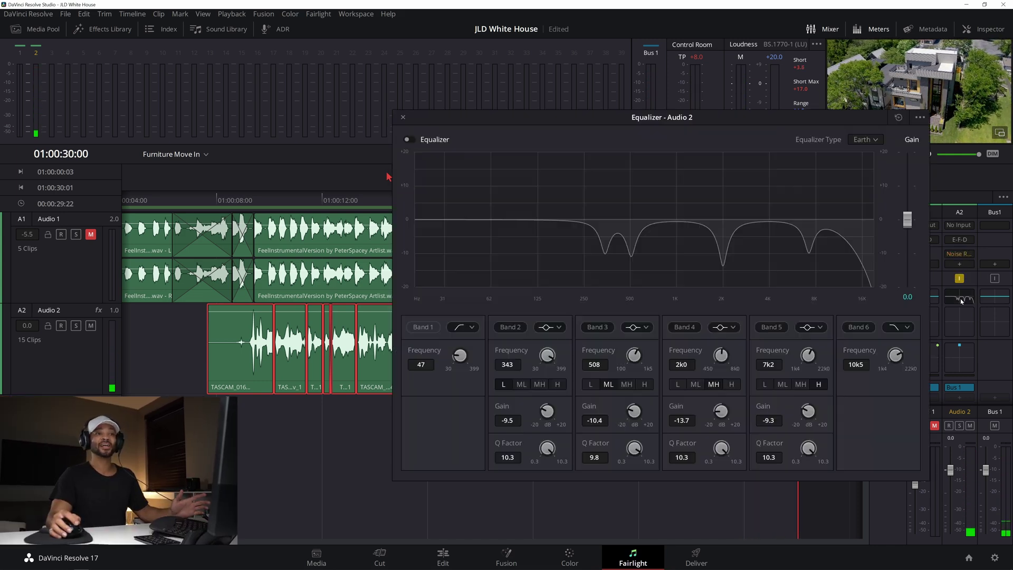
click(406, 140)
click(403, 117)
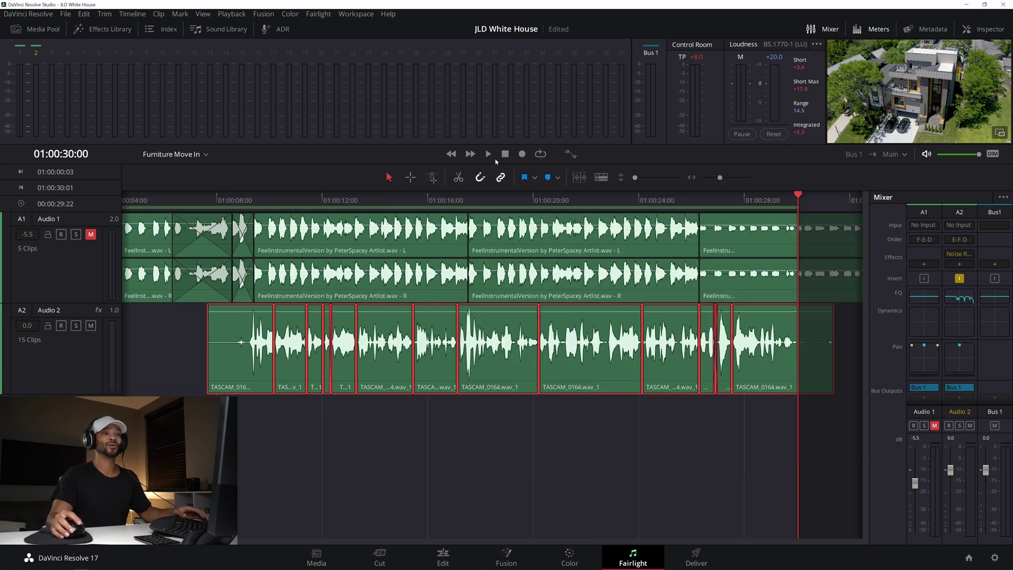
Re-enable the expander/gate section on Audio 2 and play the voice with all processing active
double_click(956, 333)
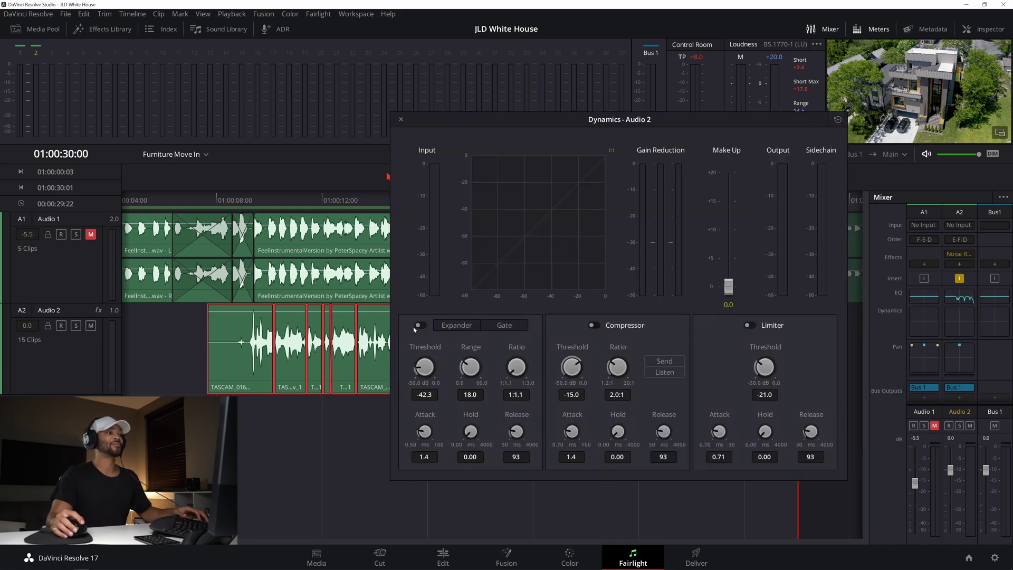
click(401, 120)
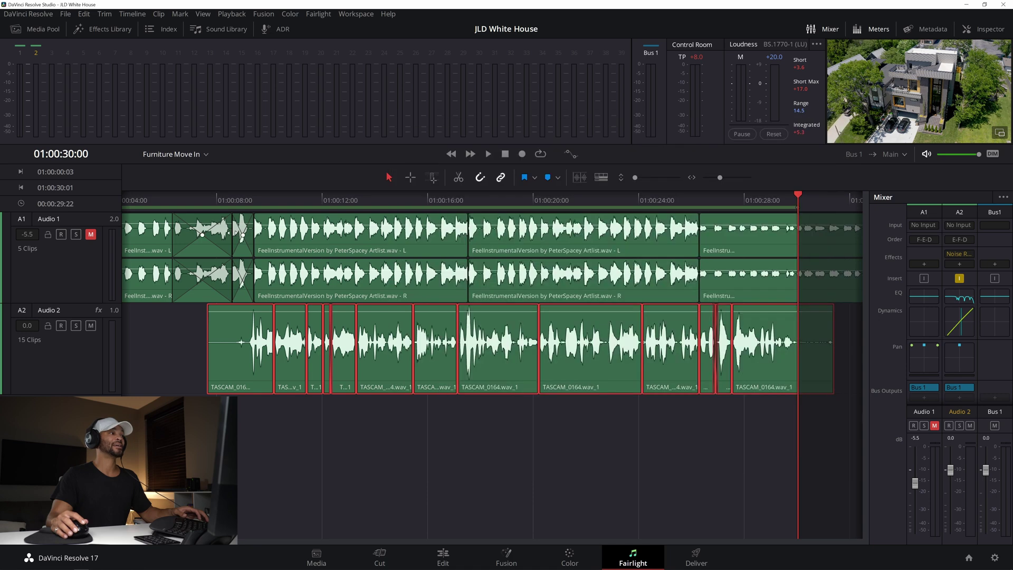
click(222, 201)
key(space)
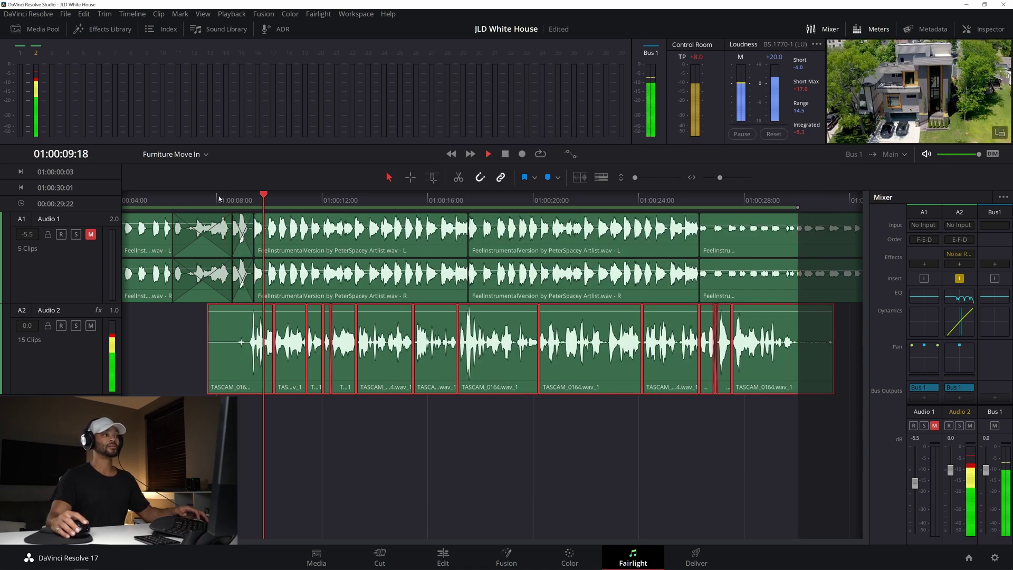